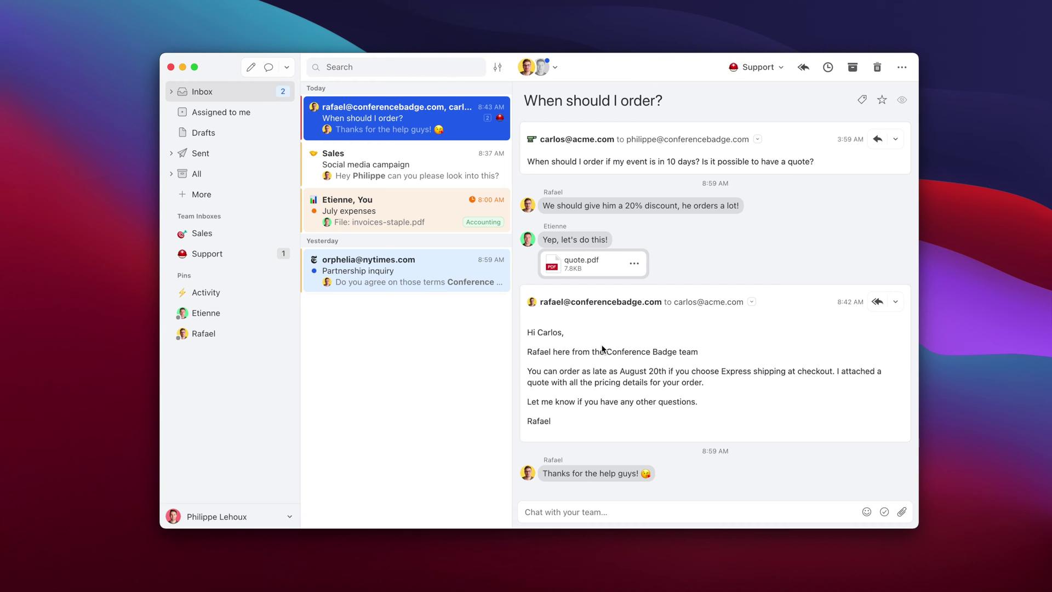
# Start a chat reply to the quote.pdf attachment, then cancel it
pyautogui.click(673, 267)
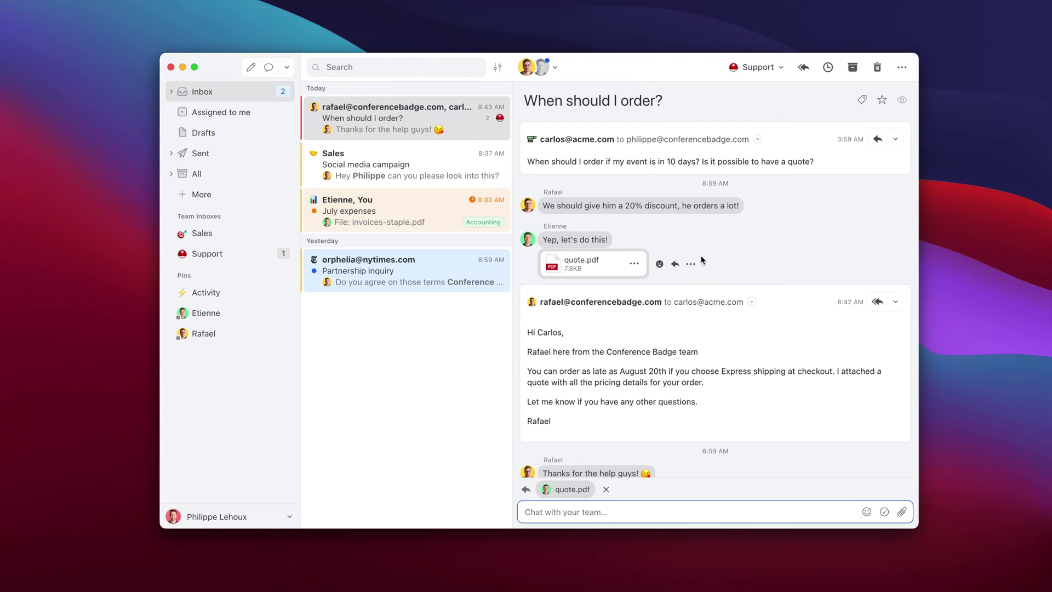
pyautogui.click(605, 489)
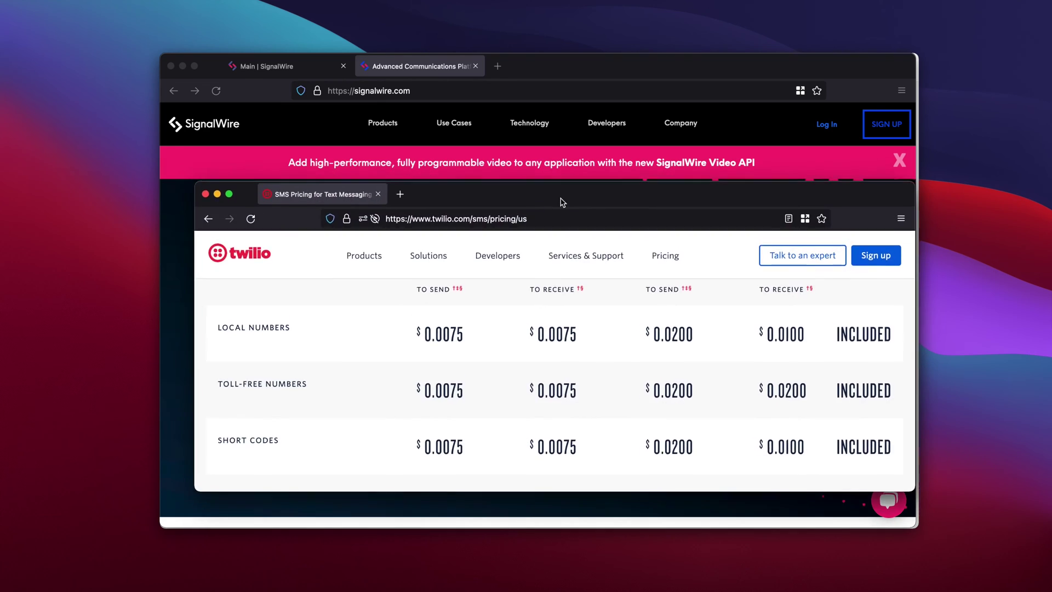
# Arrange the Twilio and SignalWire pricing windows so both pricing tables are visible
pyautogui.moveTo(563, 193); pyautogui.dragTo(535, 242)
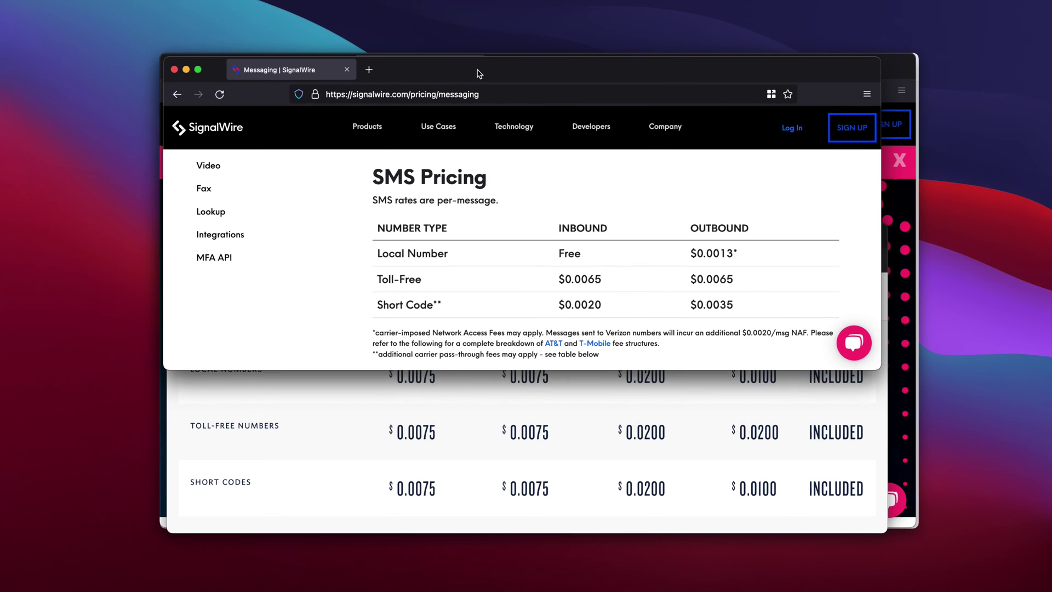
pyautogui.click(571, 393)
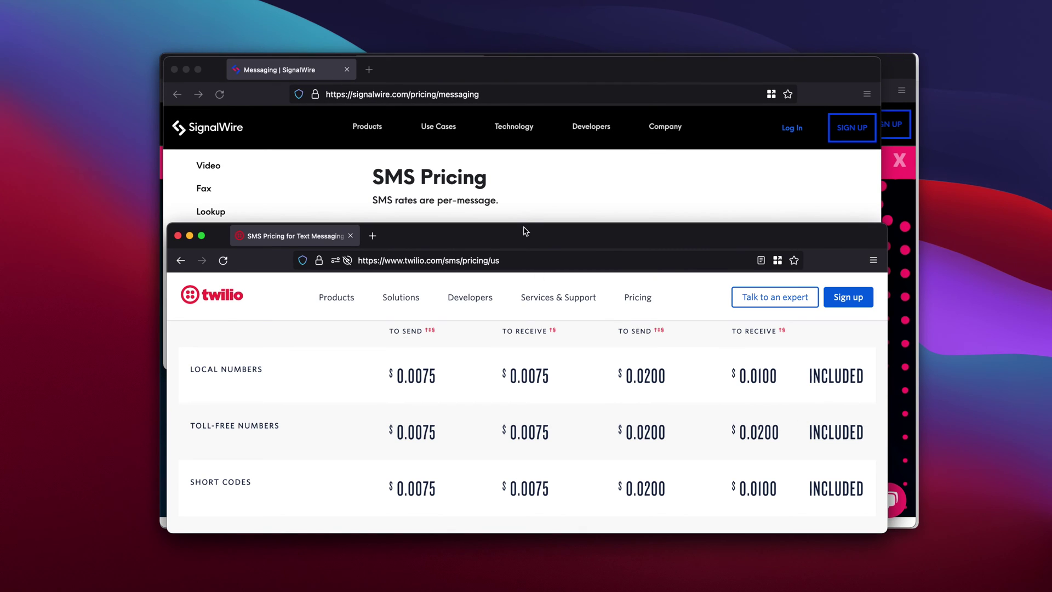
pyautogui.moveTo(523, 231); pyautogui.dragTo(529, 337)
pyautogui.moveTo(511, 68); pyautogui.dragTo(511, 60)
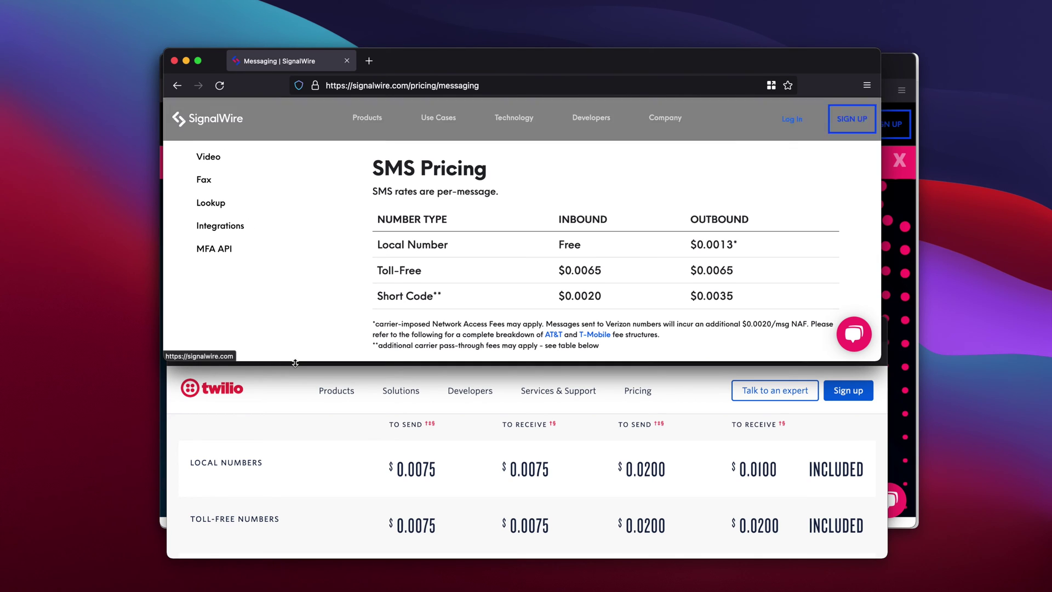
# Highlight both tables' local-number send and receive prices and SignalWire's carrier fee footnotes
pyautogui.click(536, 479)
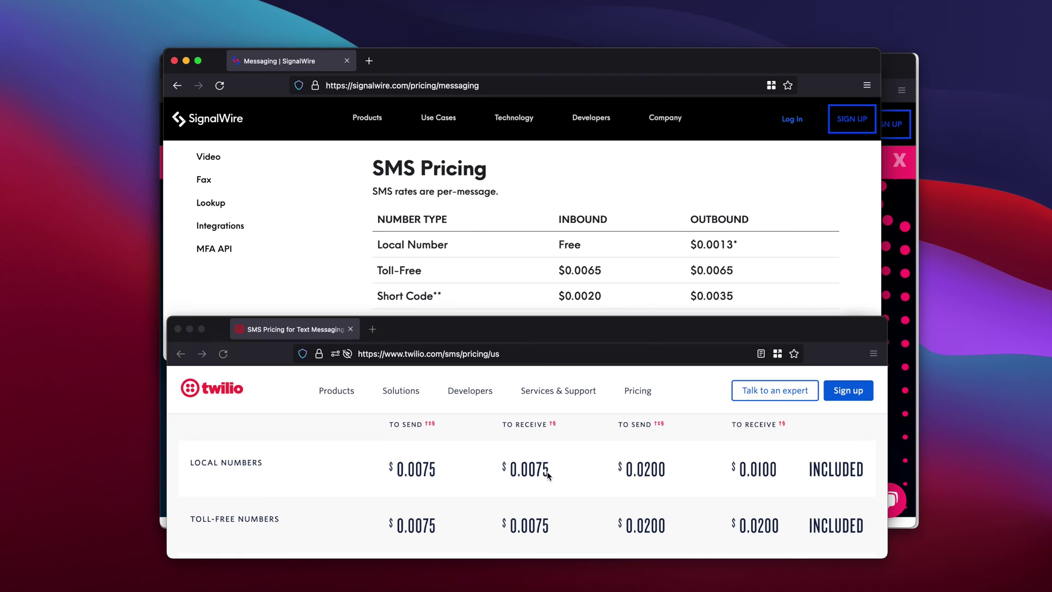
pyautogui.moveTo(481, 470); pyautogui.dragTo(571, 465)
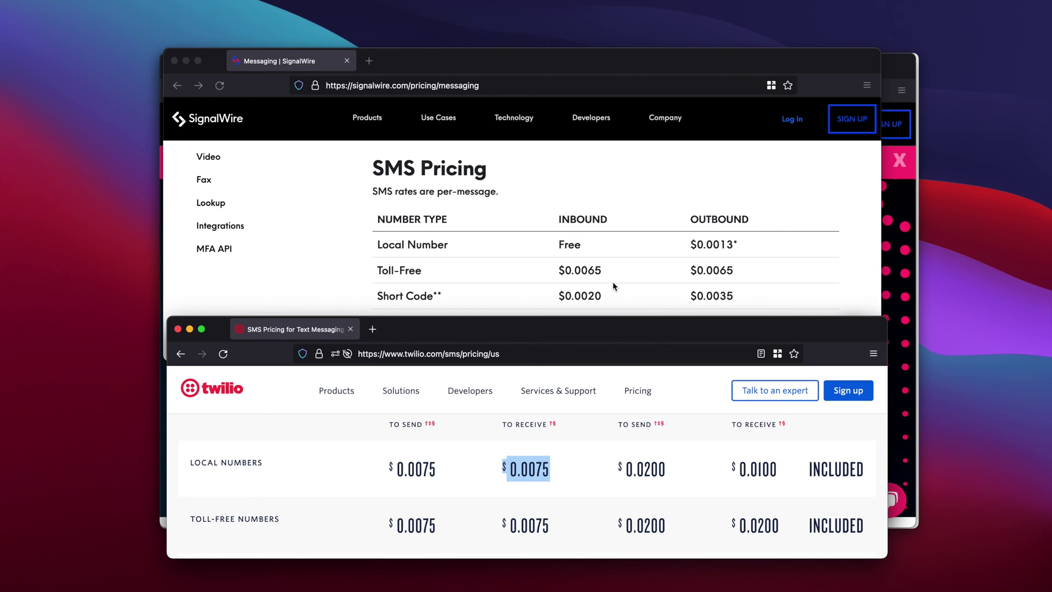
pyautogui.click(588, 242)
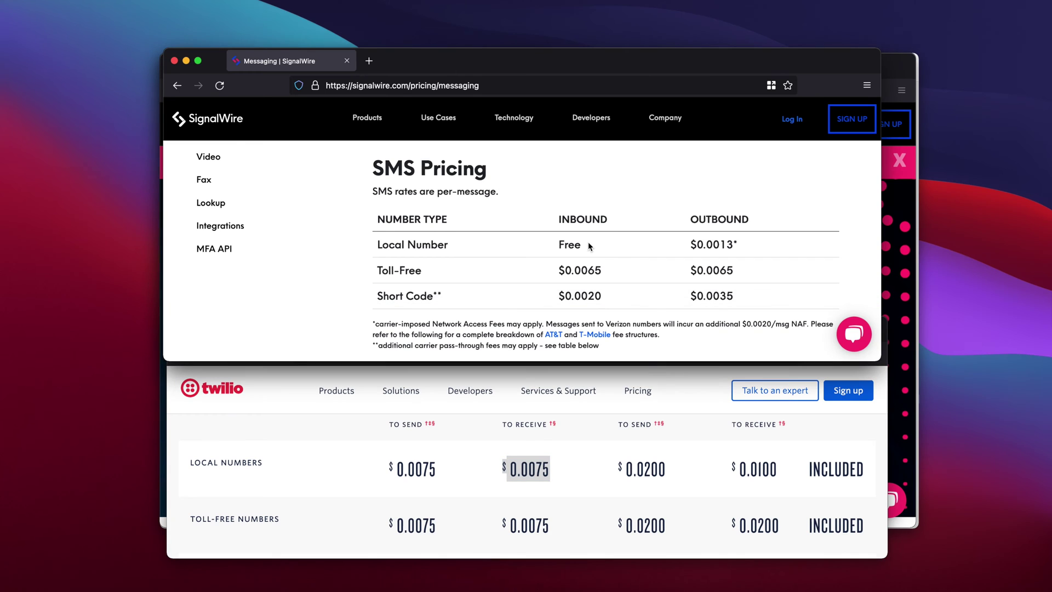
pyautogui.moveTo(686, 244); pyautogui.dragTo(744, 248)
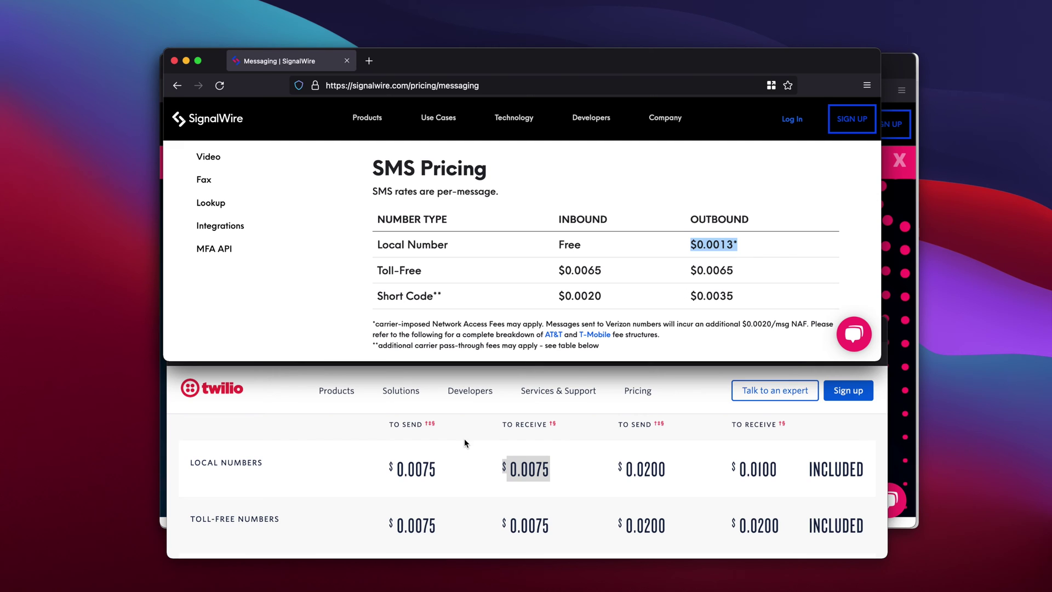
pyautogui.click(439, 466)
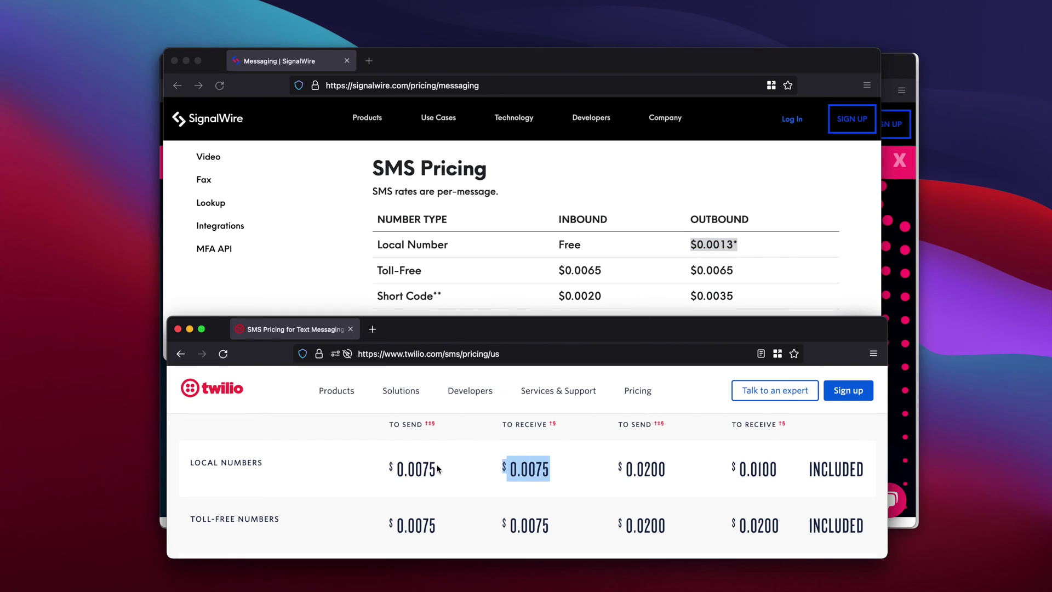
pyautogui.moveTo(437, 468); pyautogui.dragTo(388, 469)
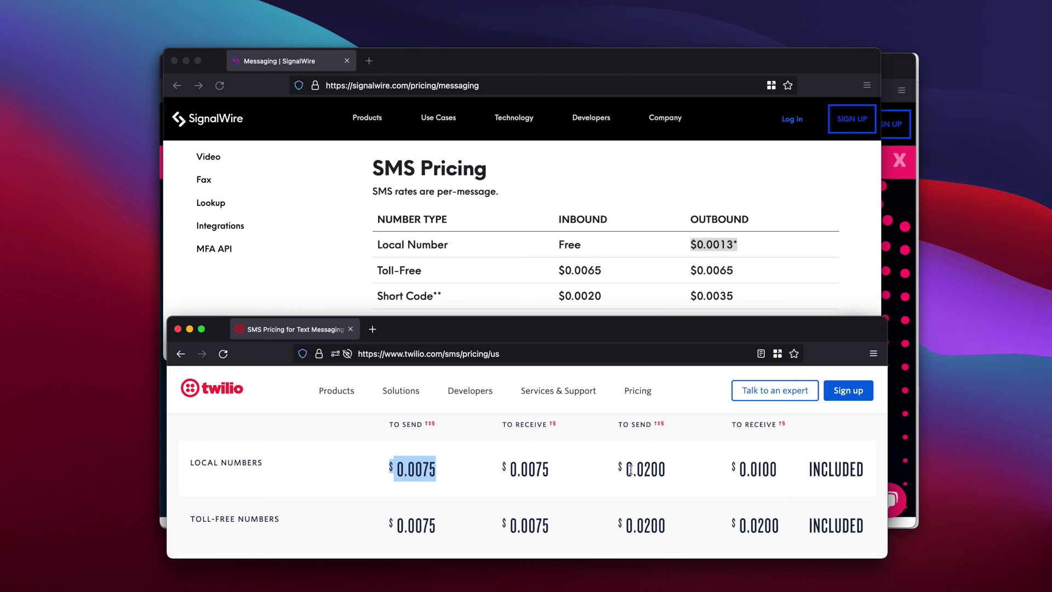
pyautogui.click(672, 284)
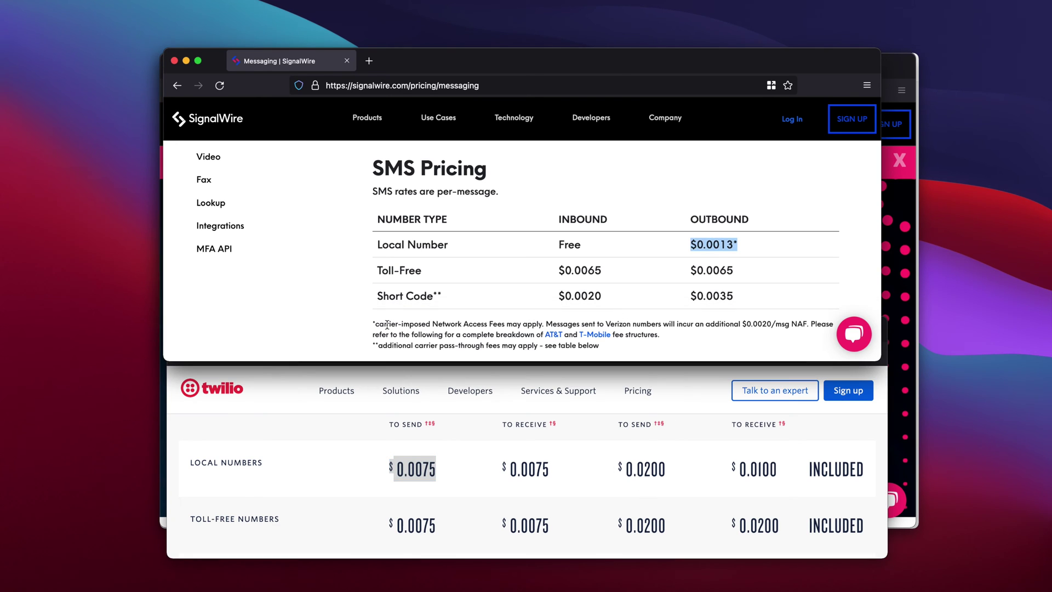
pyautogui.moveTo(383, 324); pyautogui.dragTo(612, 354)
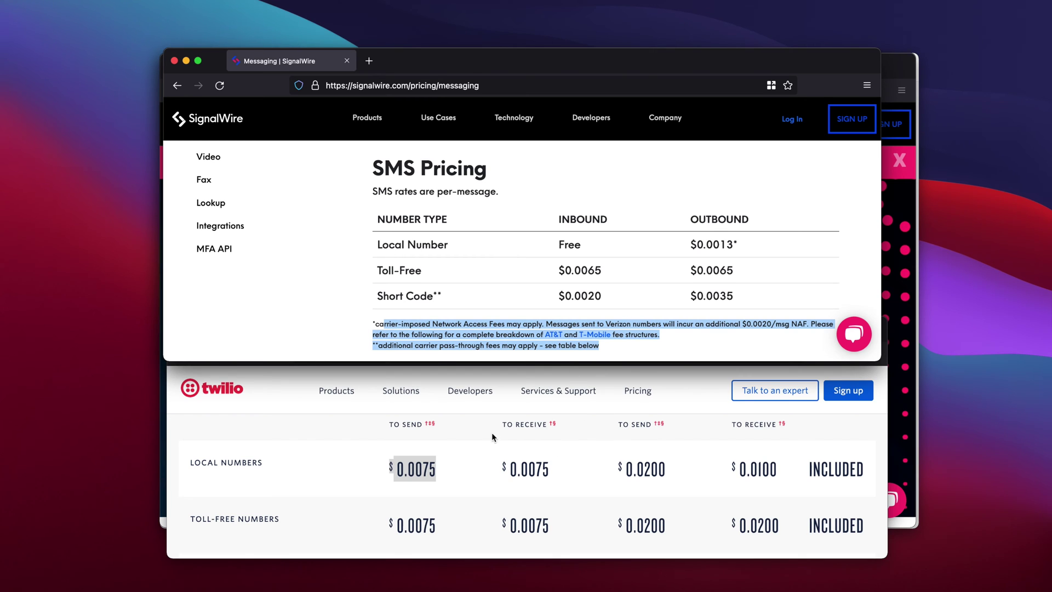
pyautogui.click(482, 449)
pyautogui.click(495, 252)
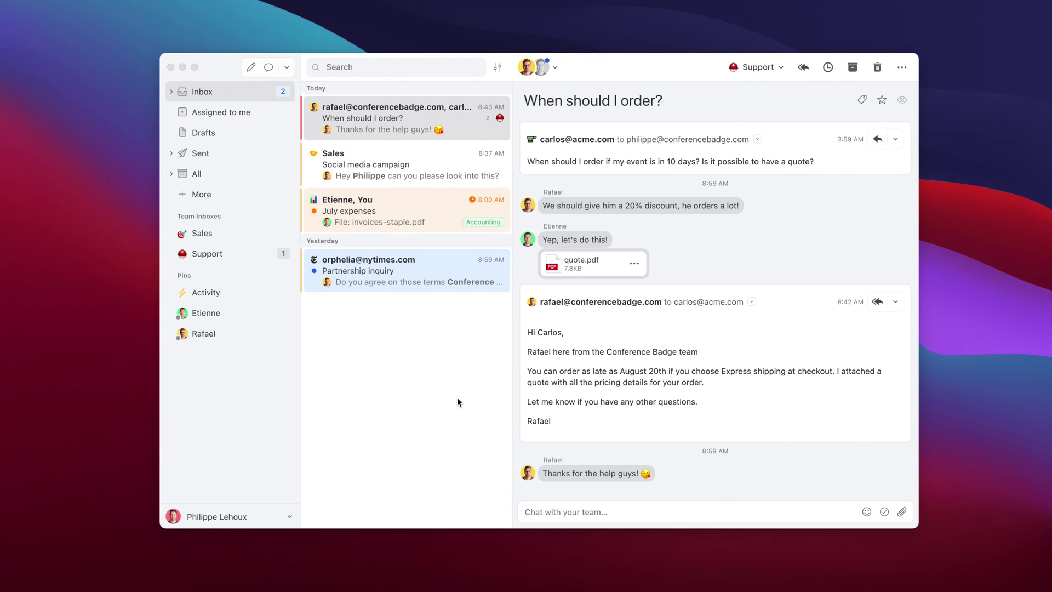
# Begin adding a new account in Missive with SMS powered by SignalWire as provider
pyautogui.click(449, 409)
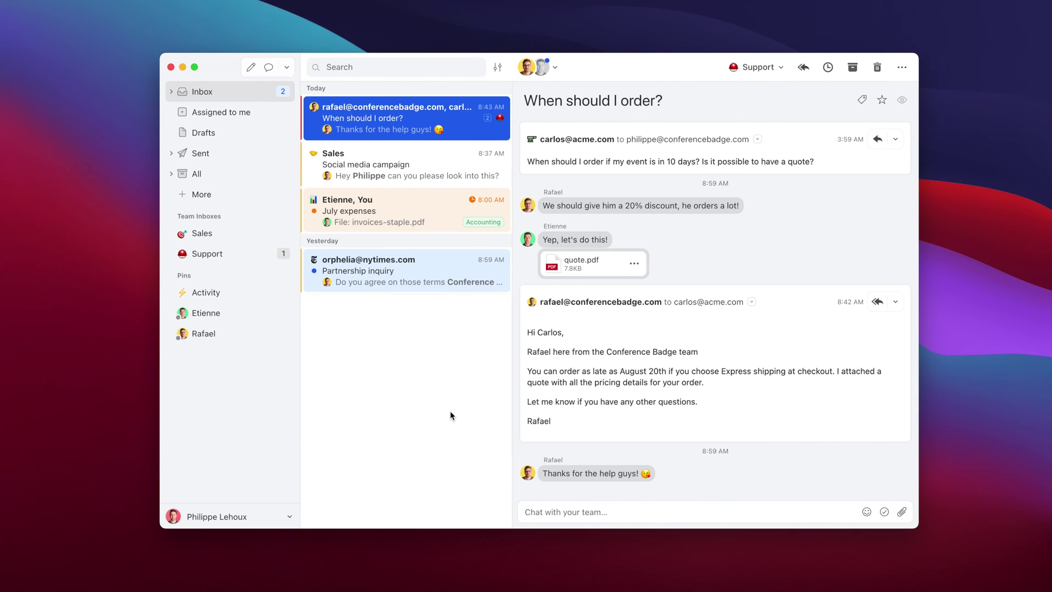
pyautogui.click(237, 519)
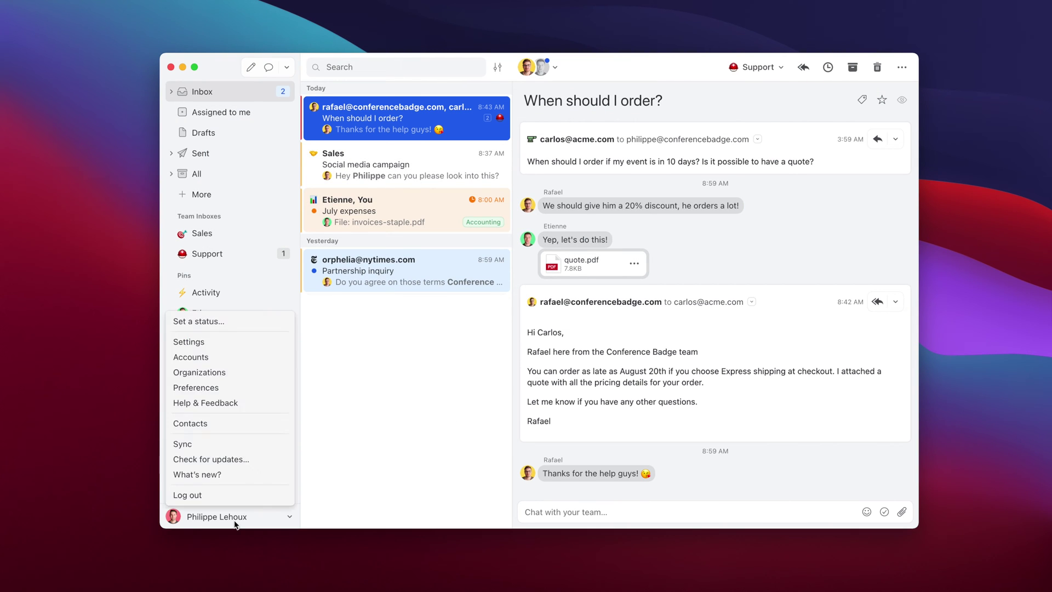
pyautogui.click(225, 357)
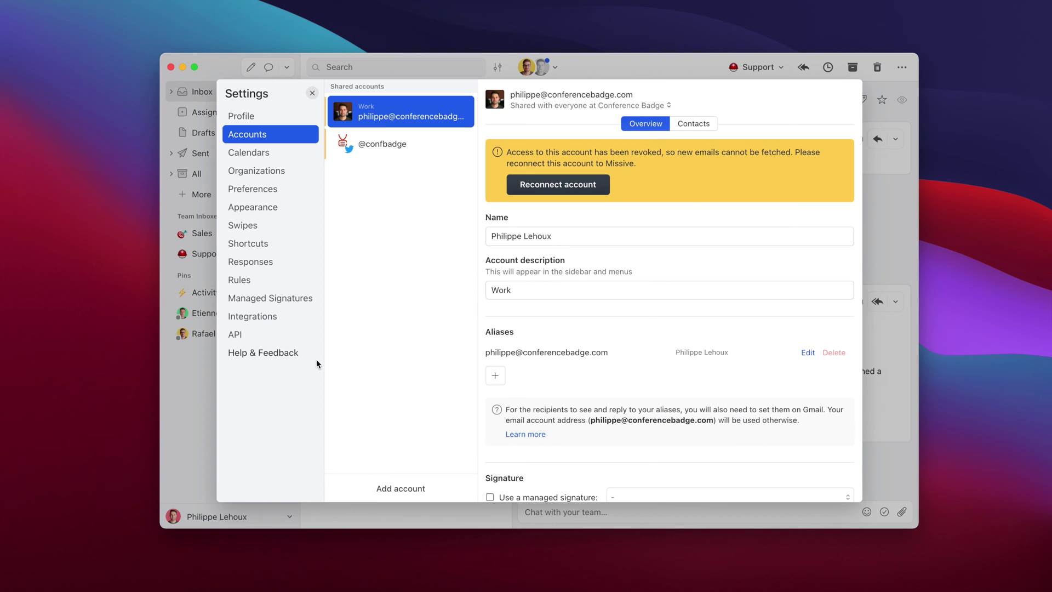
pyautogui.click(404, 487)
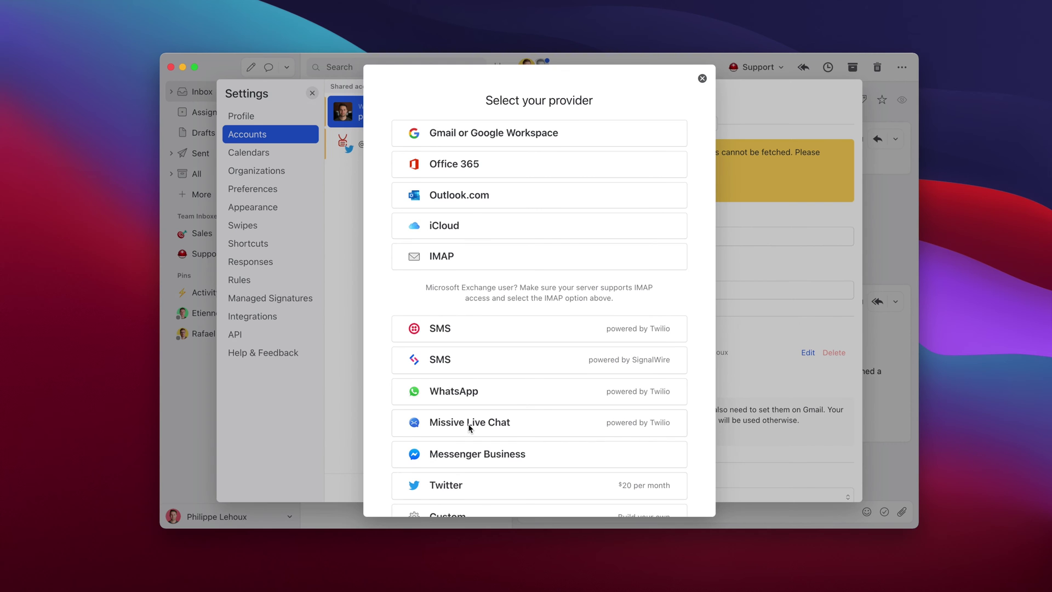
pyautogui.scroll(-1, 469, 428)
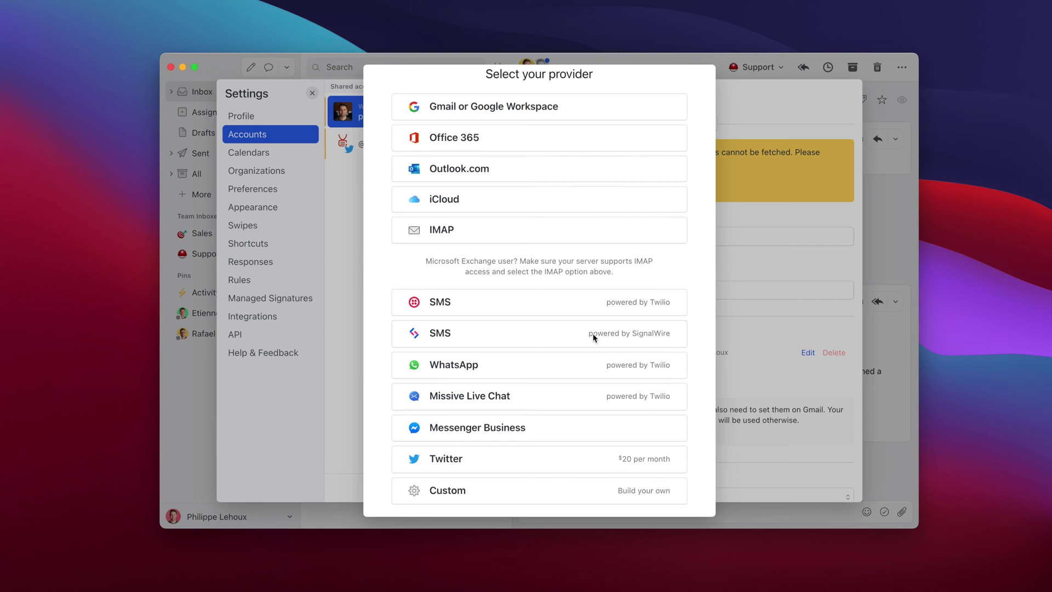
pyautogui.click(458, 343)
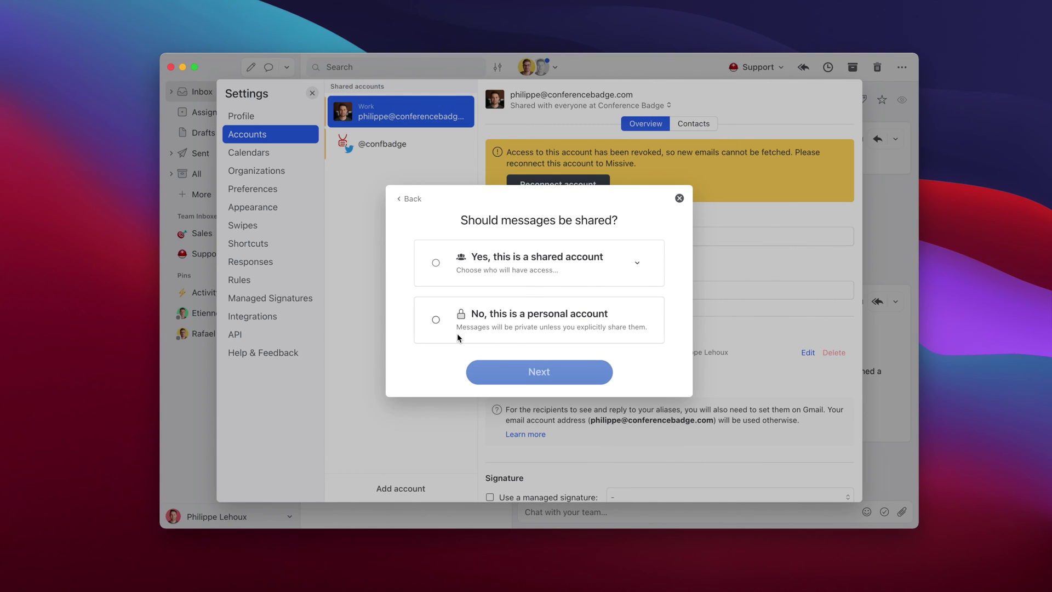
# Share the account with the Sales team inbox and proceed to the credentials form
pyautogui.click(494, 326)
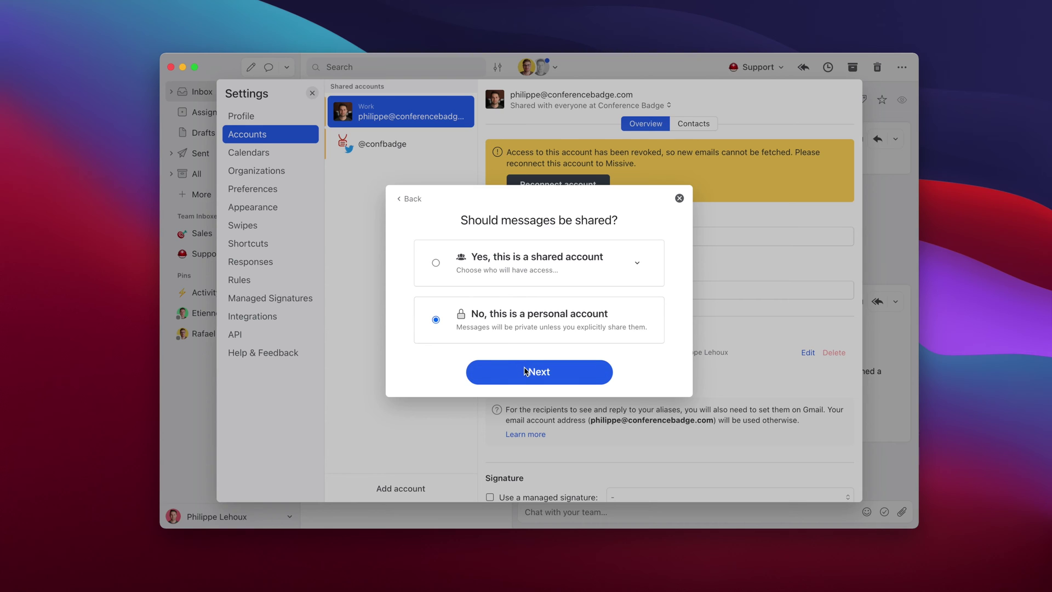
pyautogui.click(515, 262)
pyautogui.click(443, 271)
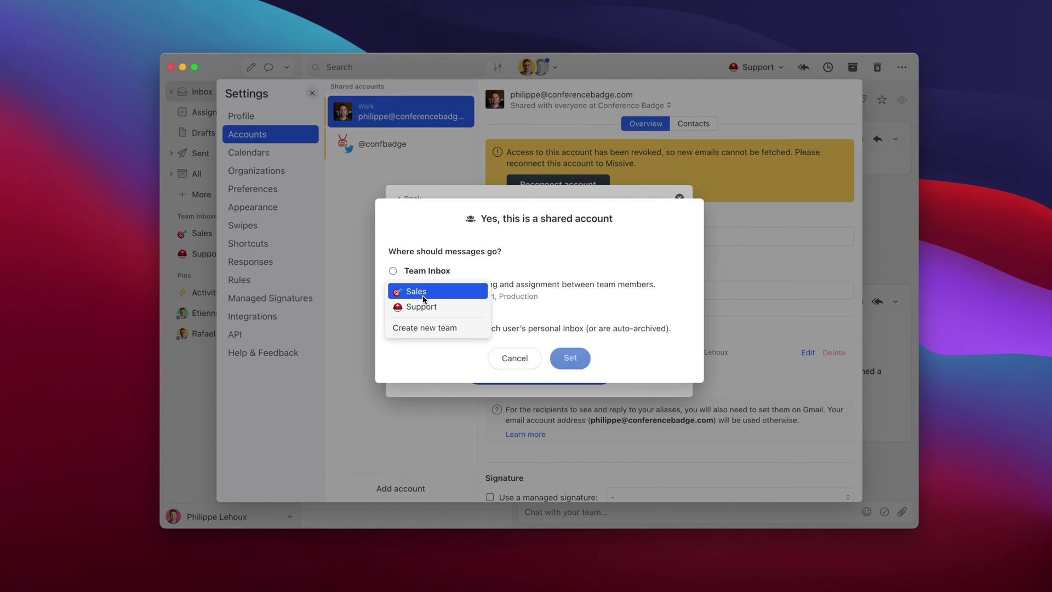
pyautogui.click(423, 295)
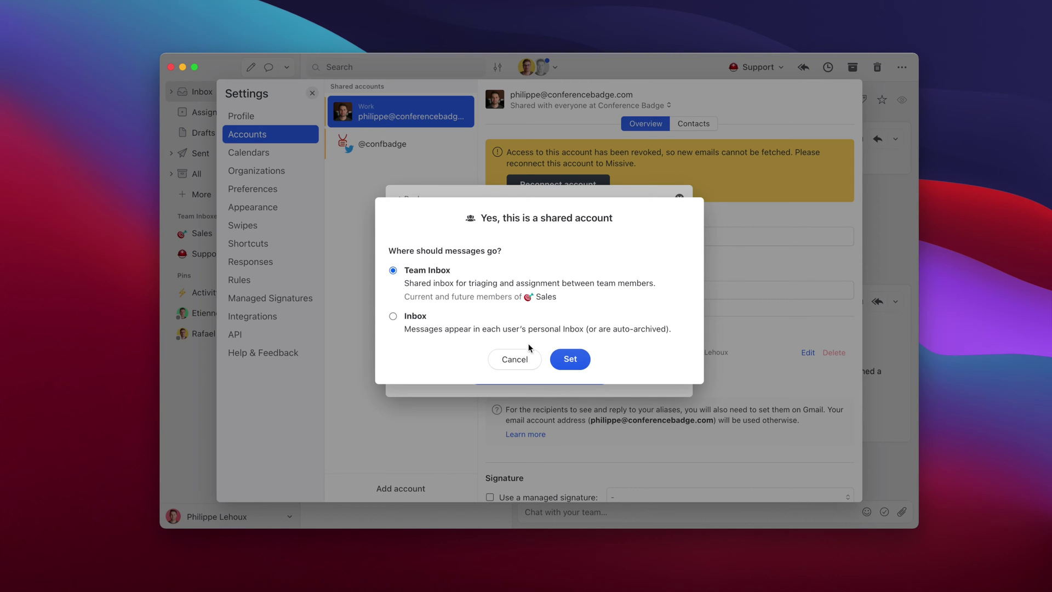
pyautogui.click(570, 360)
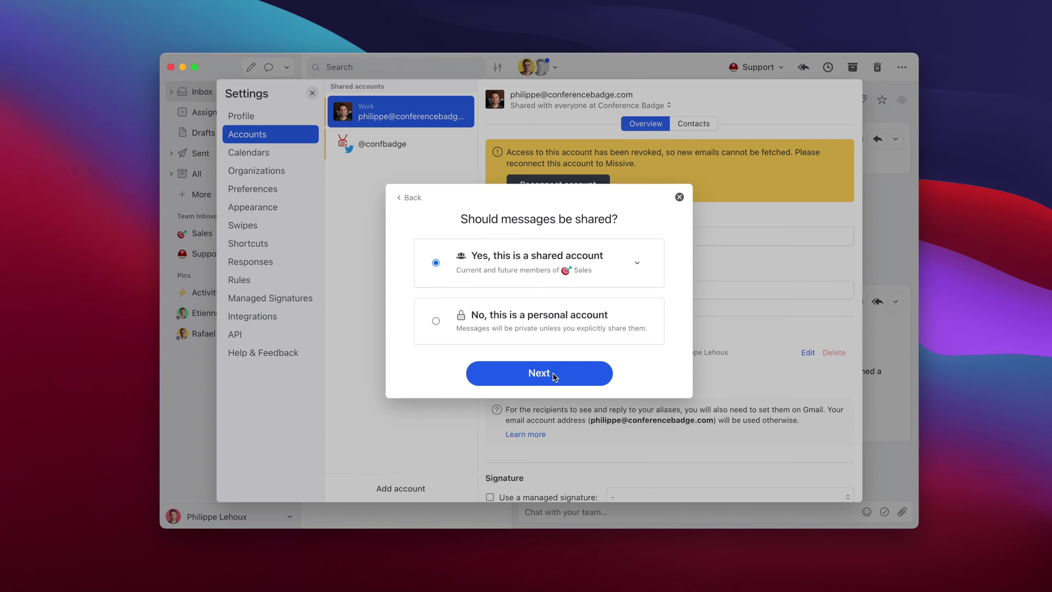
pyautogui.click(554, 373)
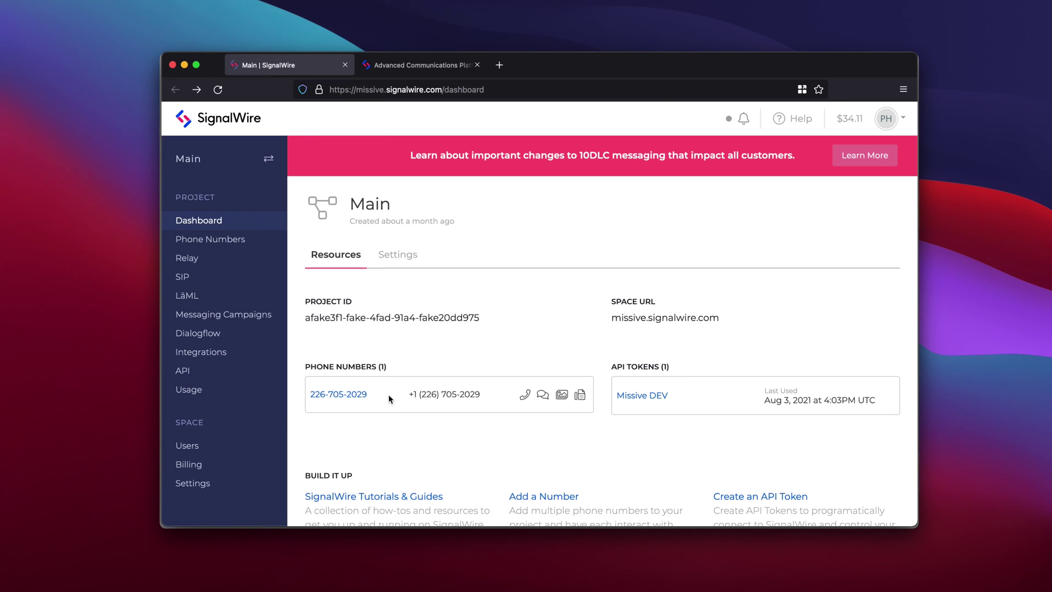
# Select the Main project's phone number on the SignalWire dashboard to copy it
pyautogui.moveTo(390, 396); pyautogui.dragTo(309, 391)
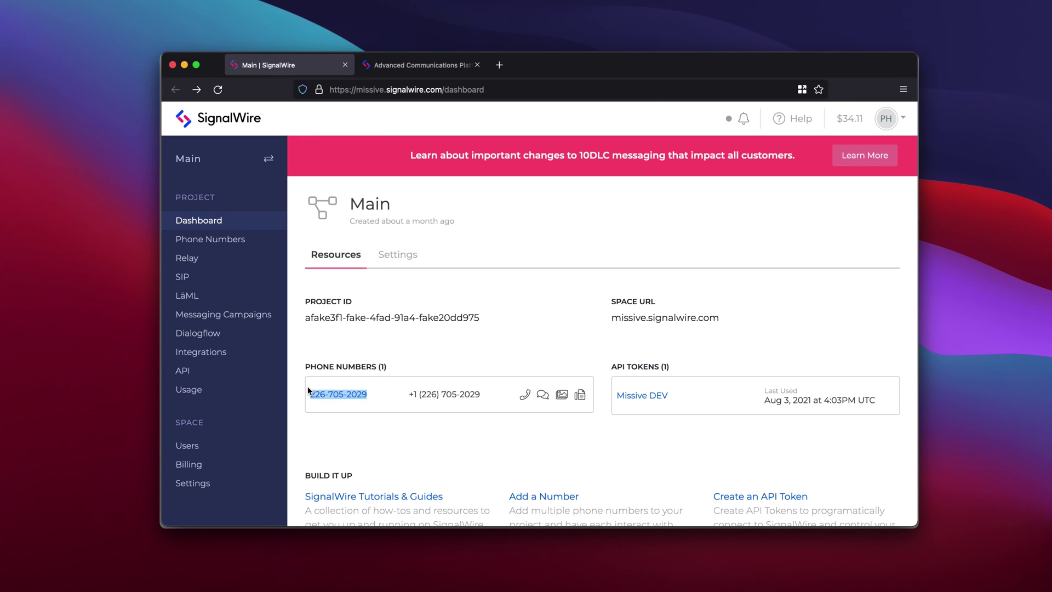
# Paste the SignalWire project ID and space URL into the account setup form
pyautogui.click(373, 356)
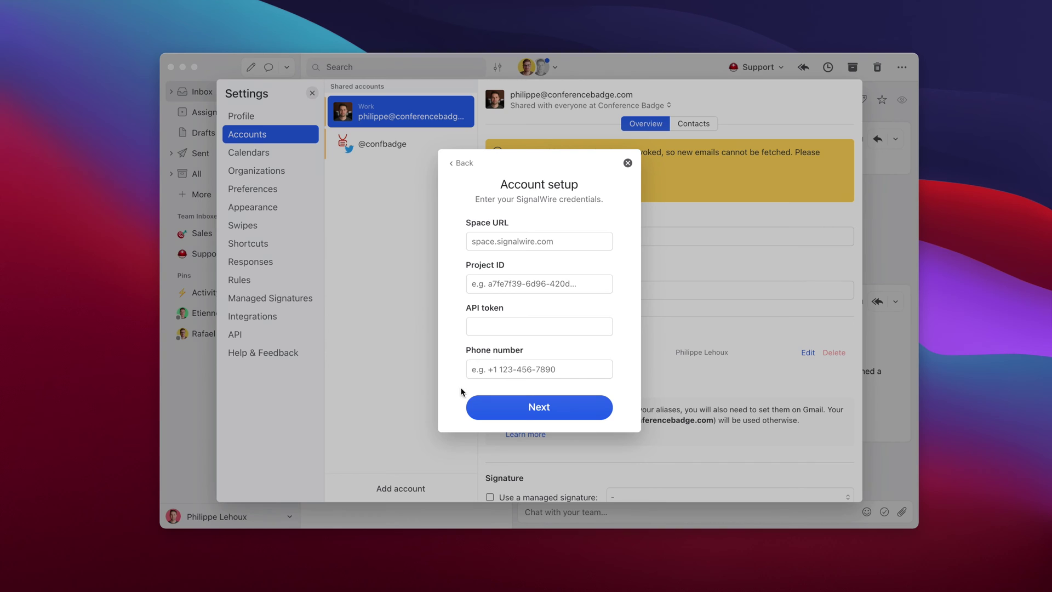
pyautogui.click(513, 283)
pyautogui.press('super+v')
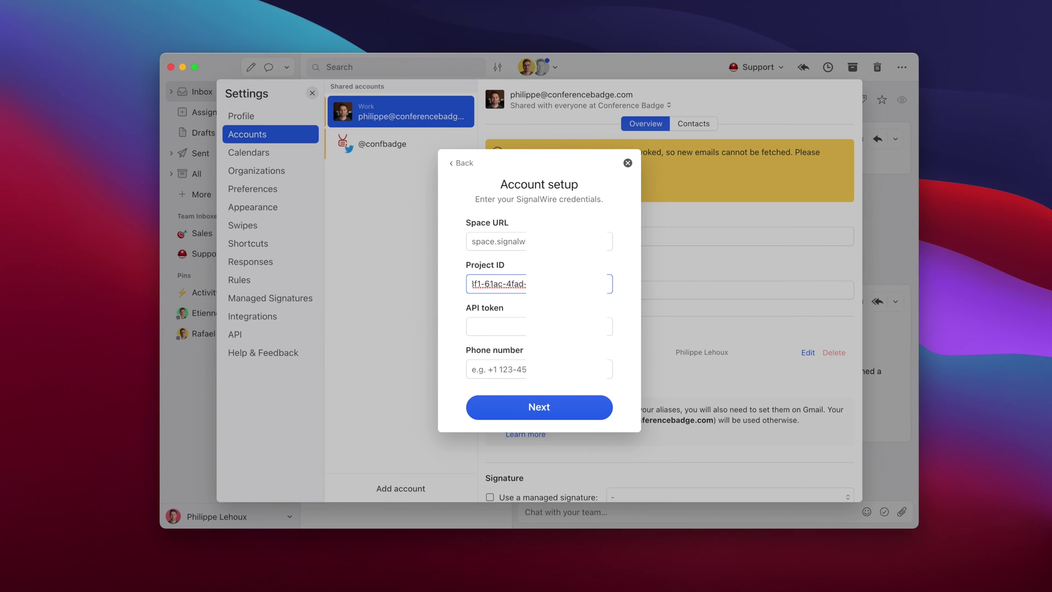
pyautogui.press('super+Tab')
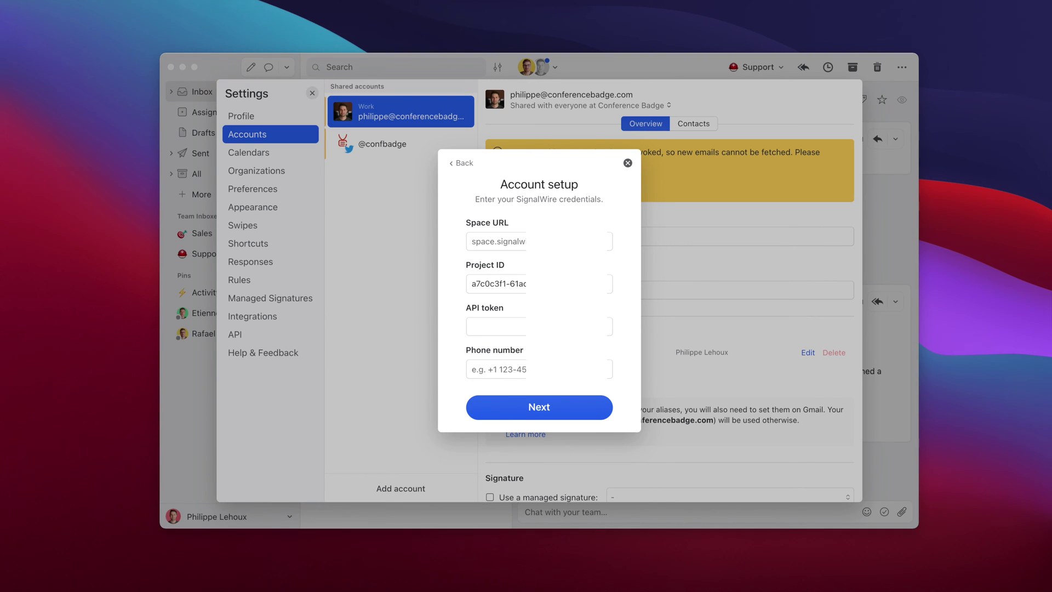
pyautogui.press('super+Tab')
pyautogui.hotkey('shift', 'Tab')
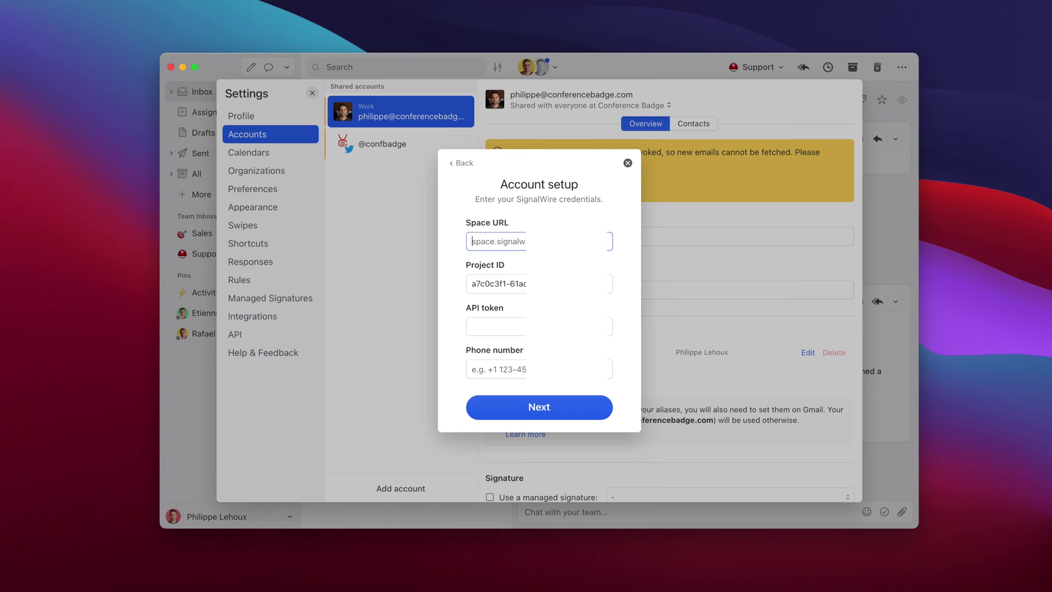
pyautogui.write('missive.signalwire.com')
# Paste the SignalWire phone number and API token, then submit the credentials
pyautogui.press('super+Tab')
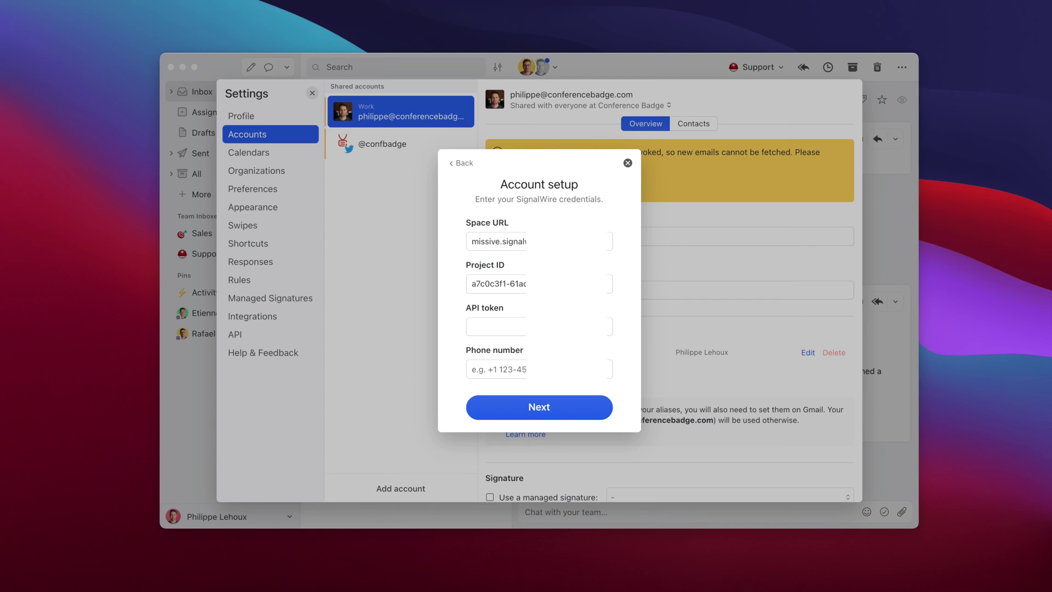
pyautogui.click(493, 376)
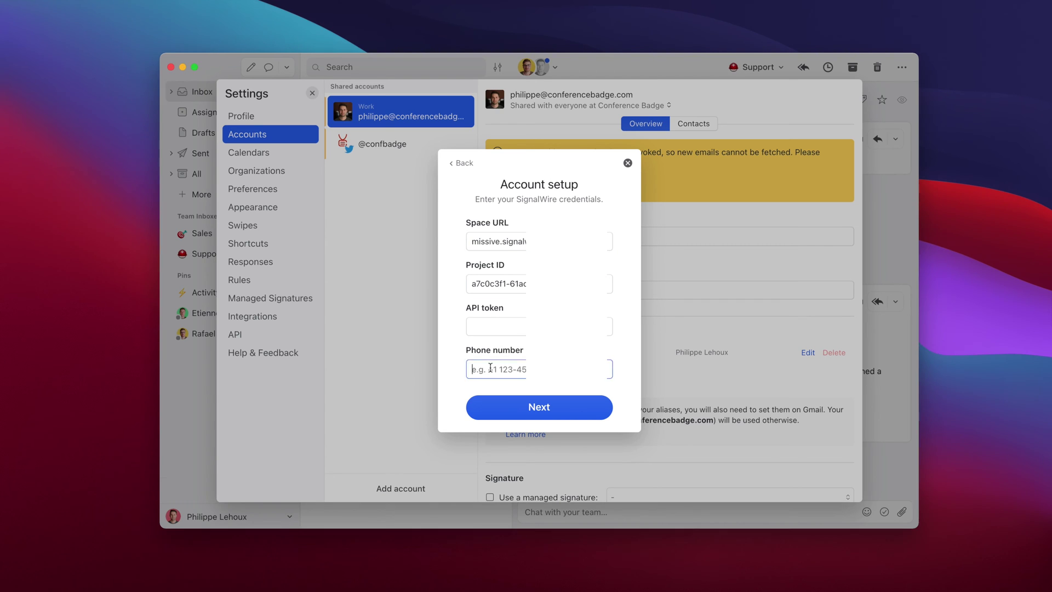
pyautogui.press('super+v')
pyautogui.press('super+Tab')
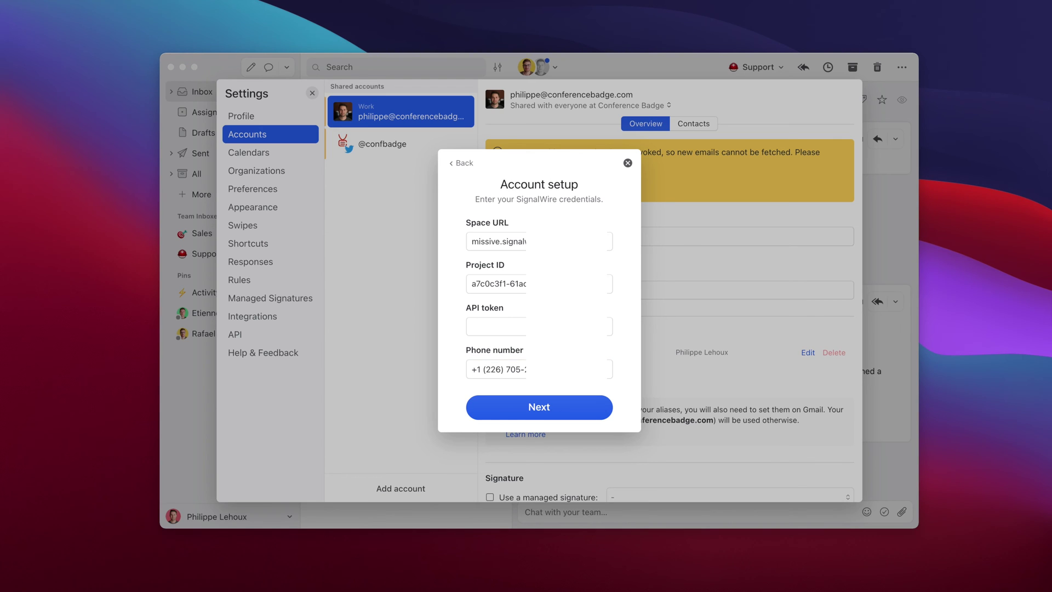
pyautogui.click(491, 331)
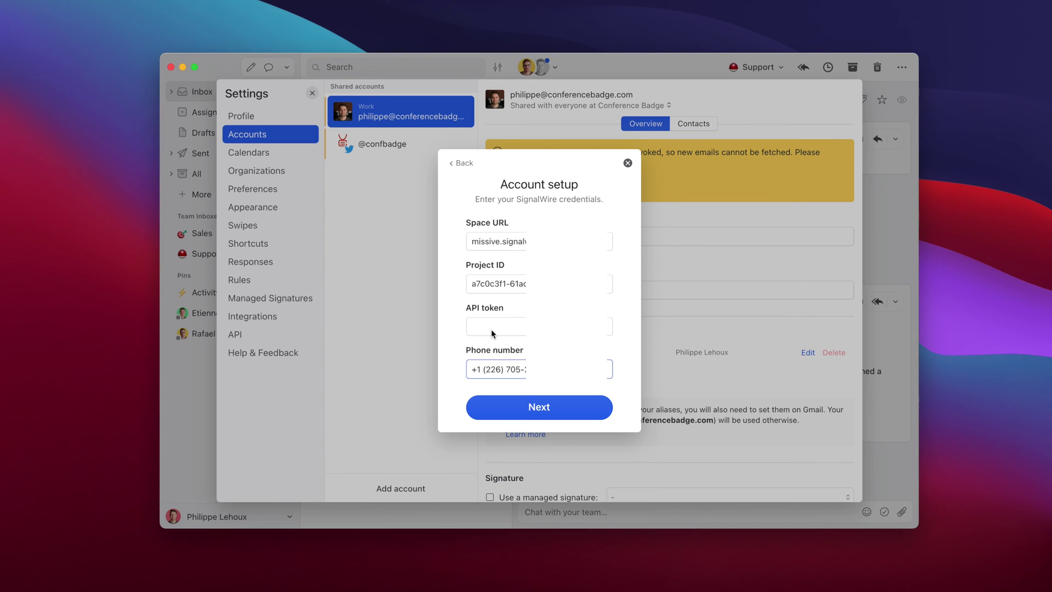
pyautogui.press('super+v')
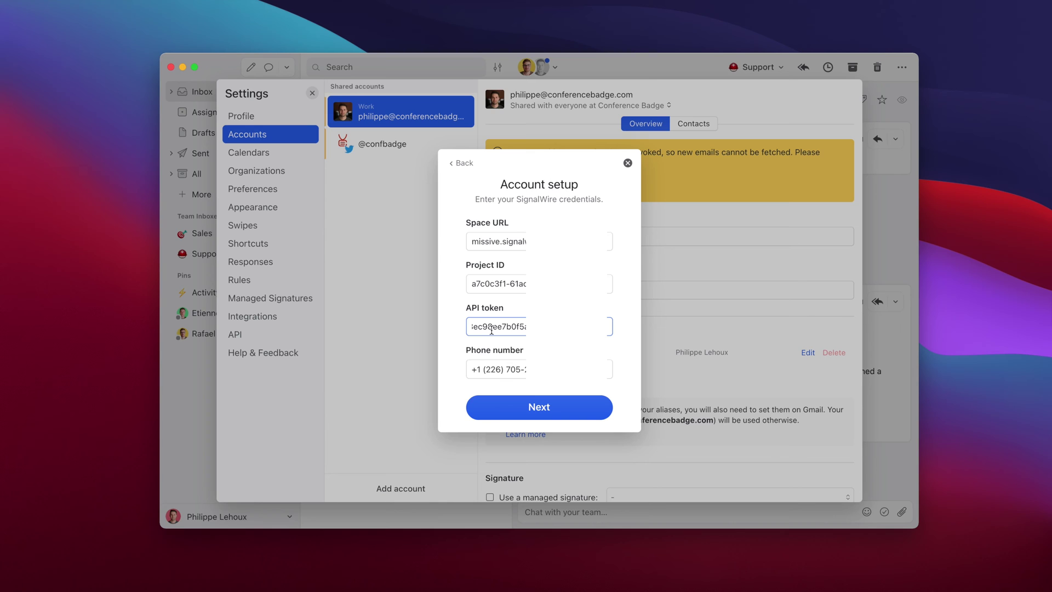
pyautogui.click(517, 415)
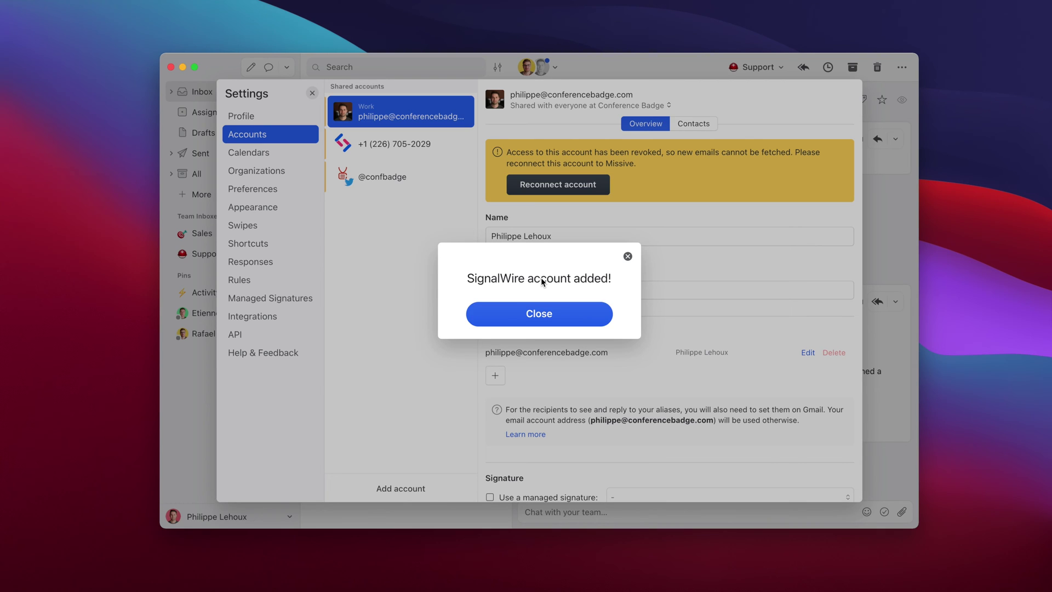
# Dismiss the confirmation, set the new SMS account's description to 'Sales', and close Settings
pyautogui.click(542, 313)
pyautogui.click(446, 167)
pyautogui.click(434, 149)
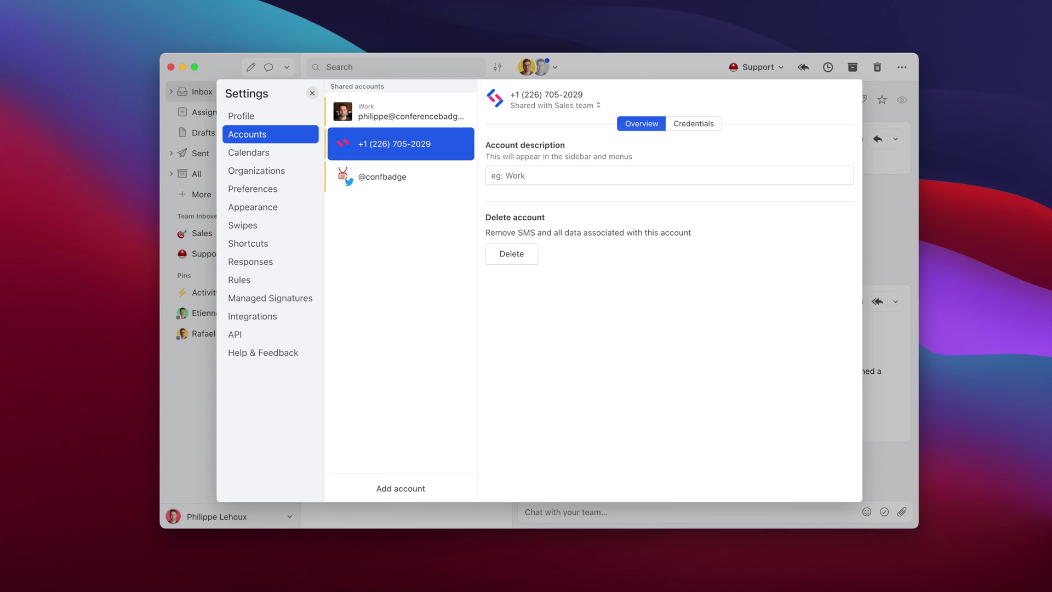
pyautogui.click(508, 176)
pyautogui.write('Sales')
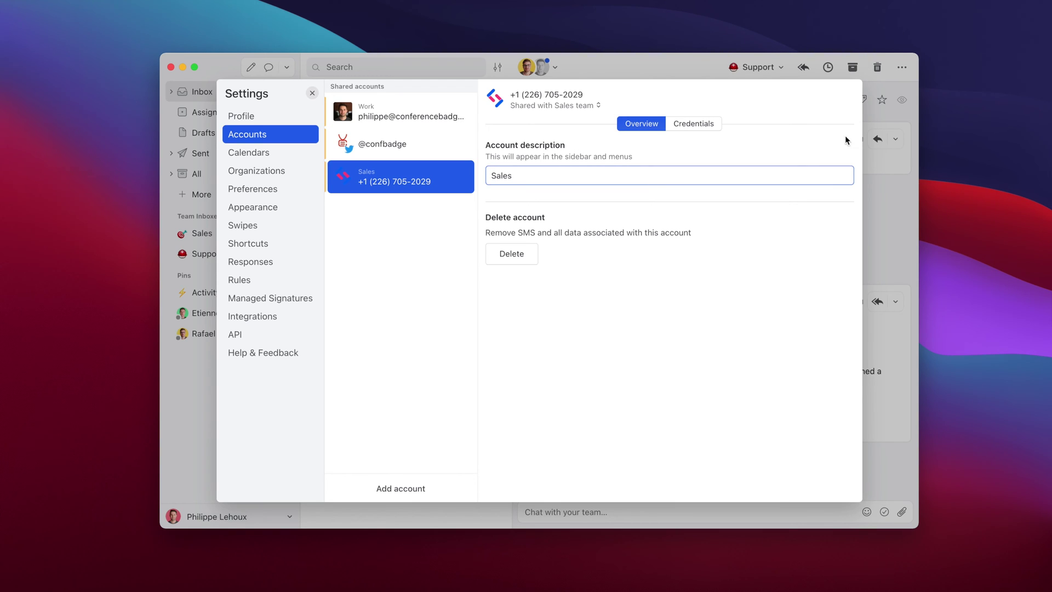
pyautogui.click(886, 211)
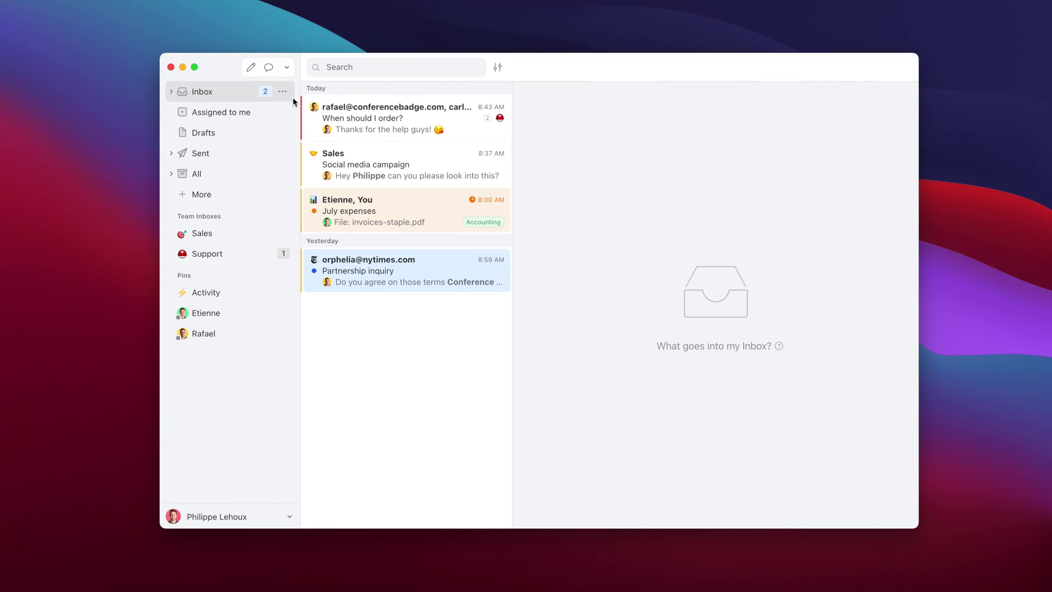
# Open the 'Can I get my quote ?' SMS in the Sales inbox and check its assignment
pyautogui.click(205, 234)
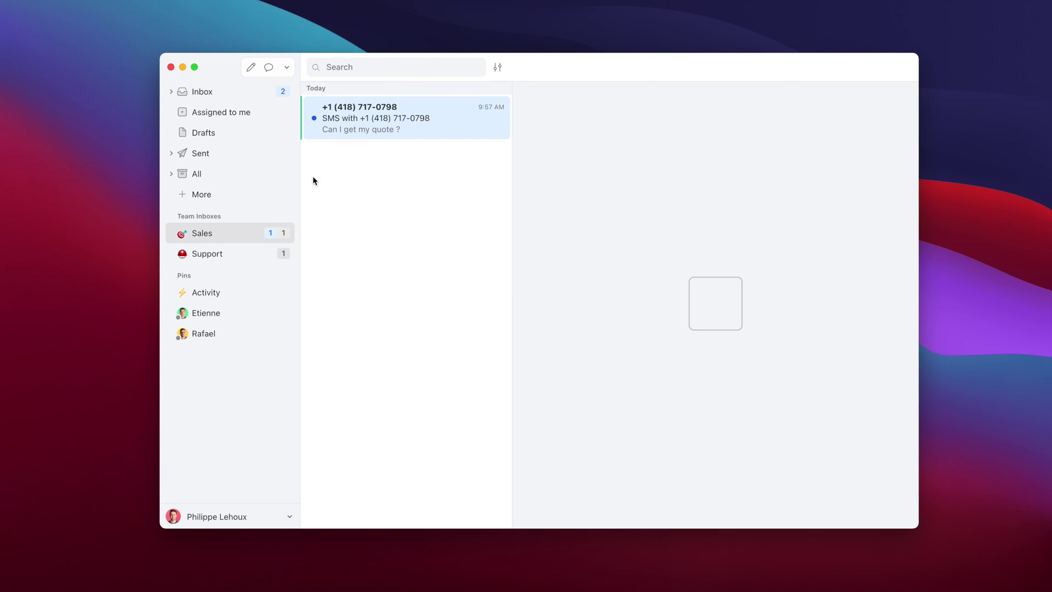
pyautogui.click(357, 126)
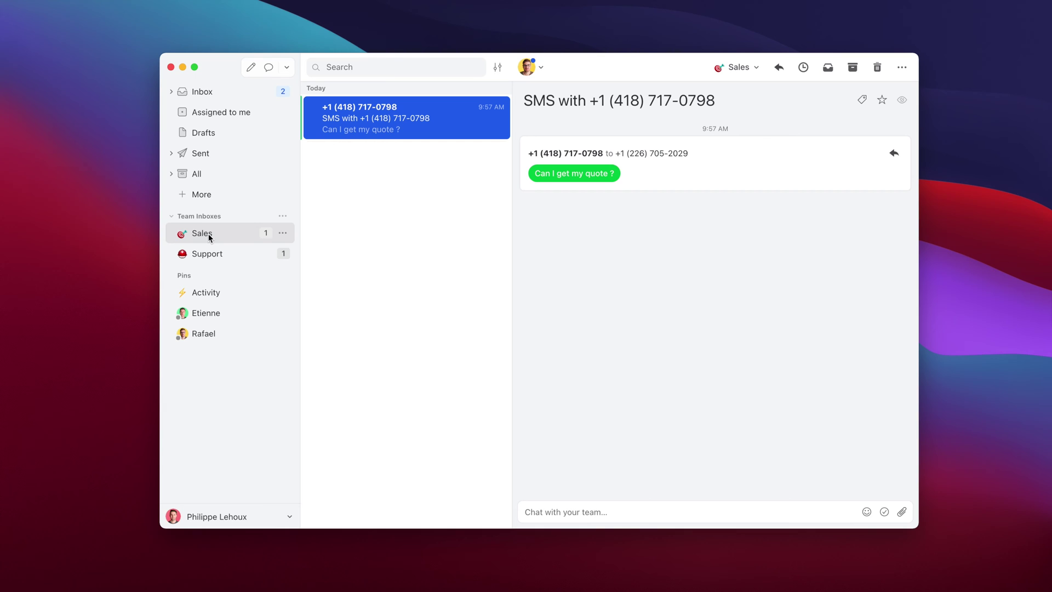
pyautogui.click(733, 69)
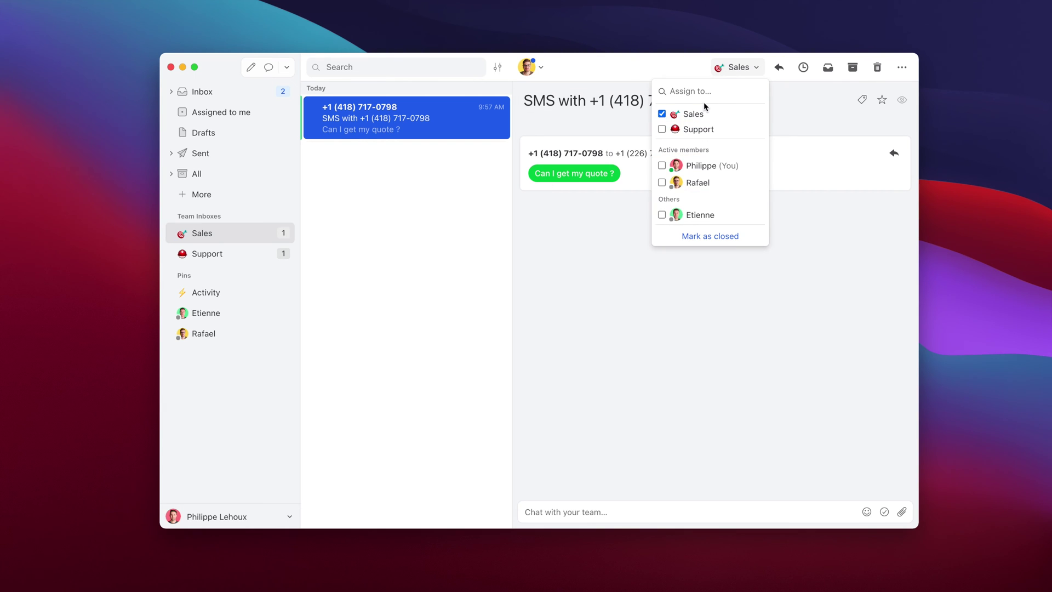
pyautogui.click(833, 211)
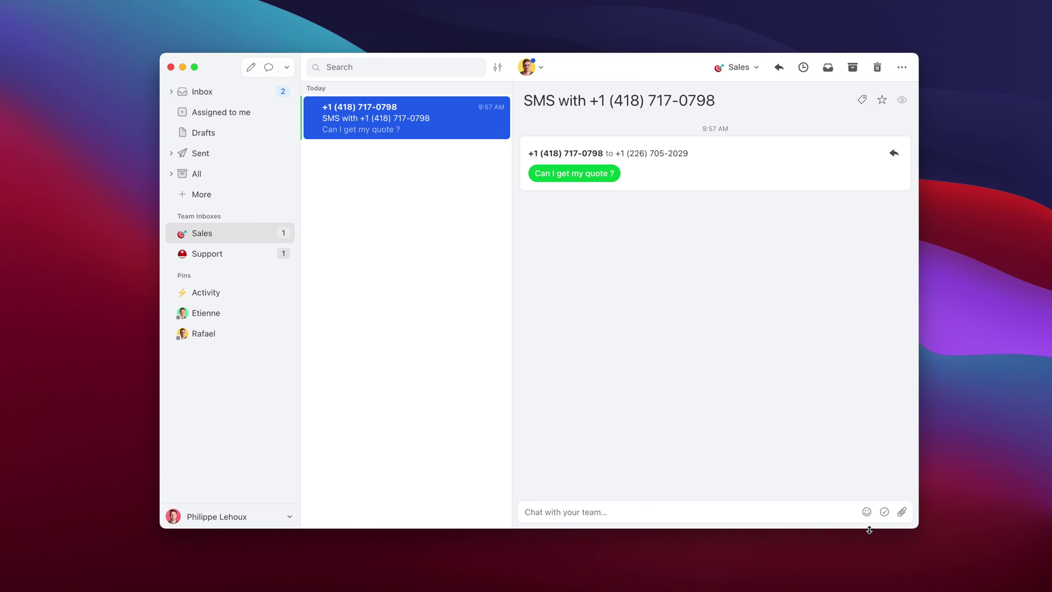
# Post a 'Generate the quote' task assigned to a teammate, then begin a reply draft
pyautogui.click(883, 515)
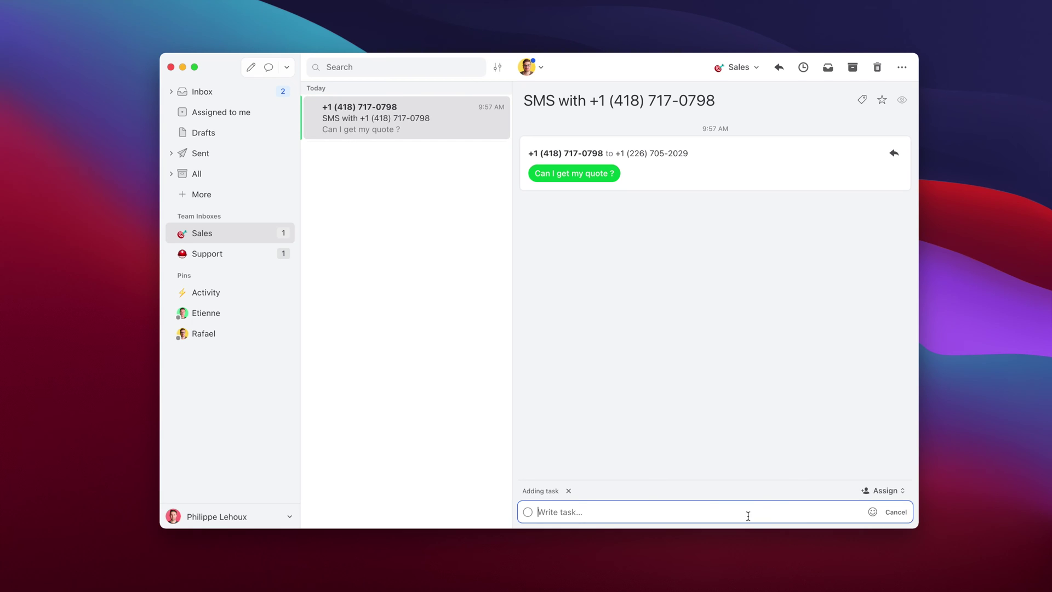
pyautogui.write('Generate the quote')
pyautogui.click(883, 491)
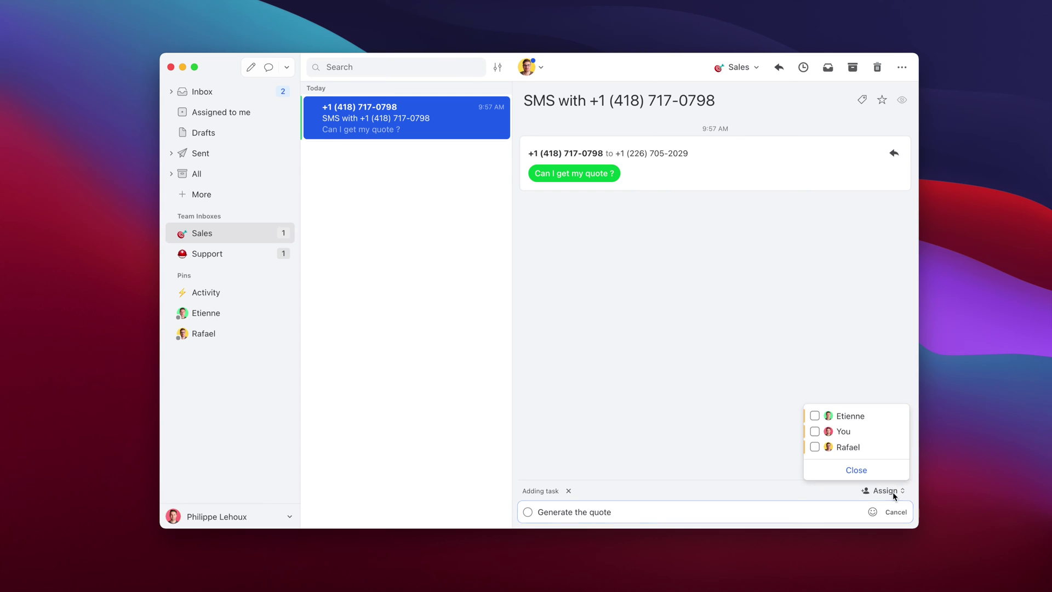
pyautogui.click(853, 448)
pyautogui.click(722, 512)
pyautogui.press('Return')
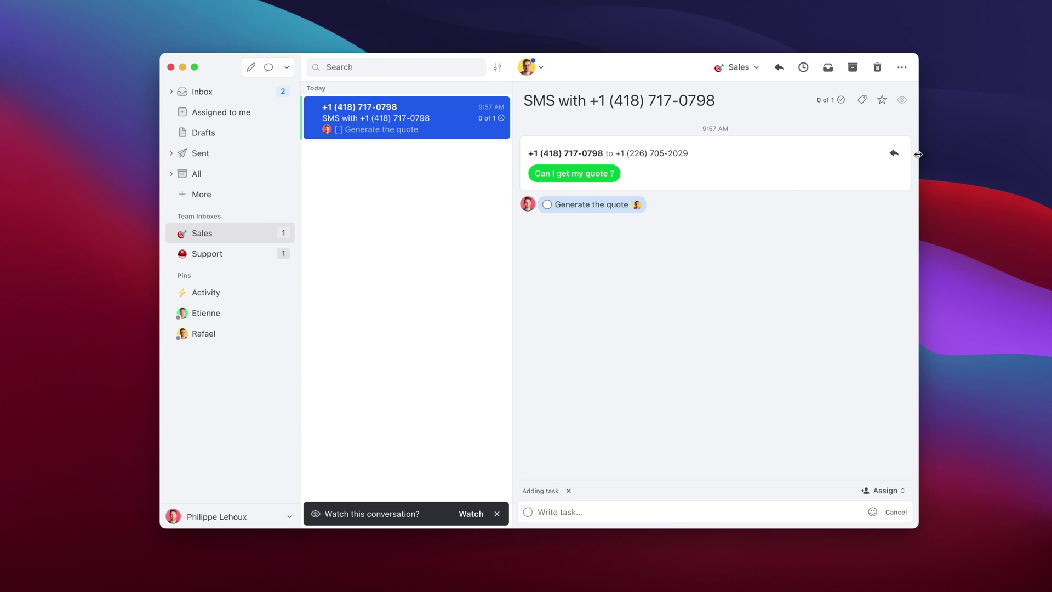
pyautogui.click(891, 154)
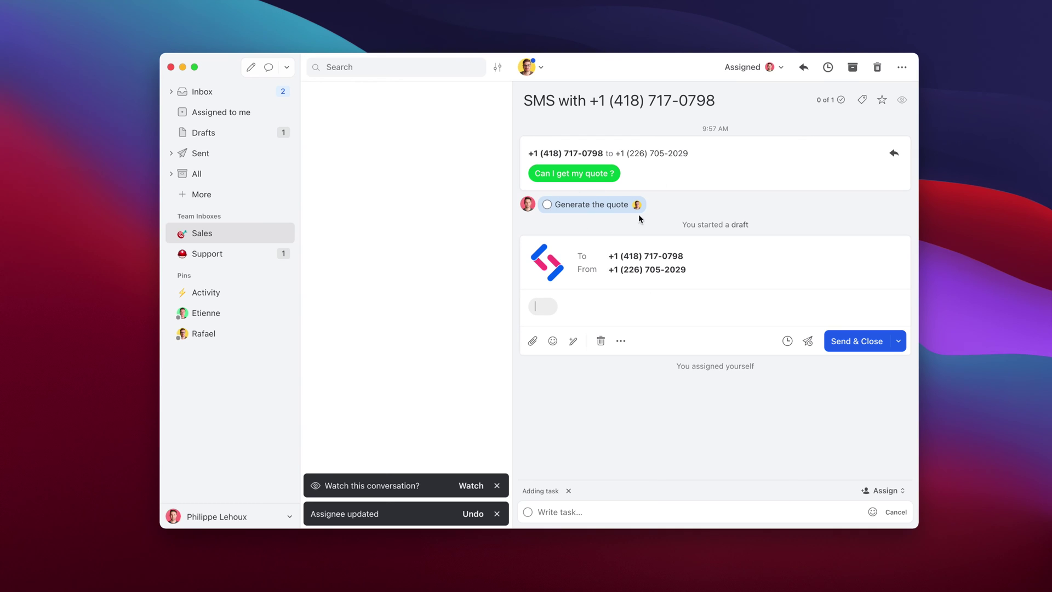
# Send 'We will send the quote in a few minutes. Thanks so much for your patience.' without closing
pyautogui.write('We will s')
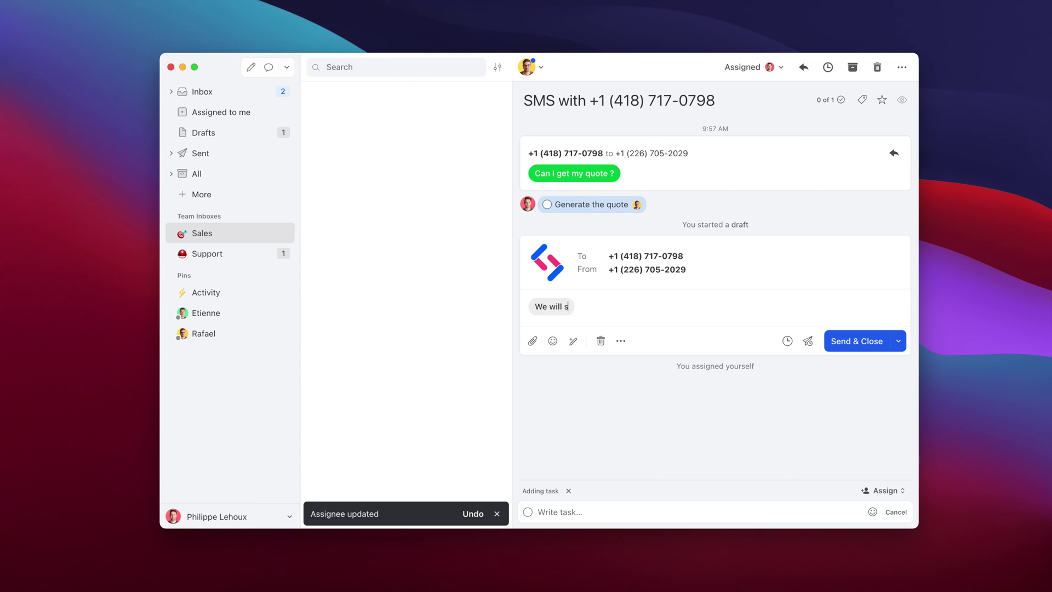
pyautogui.write('end the quot')
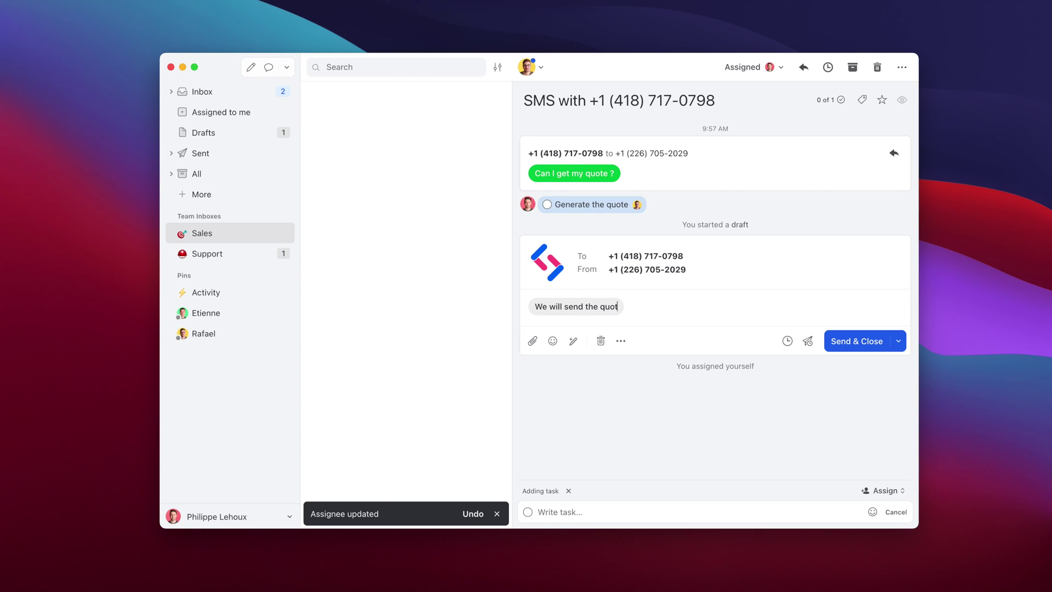
pyautogui.write('e in a few min')
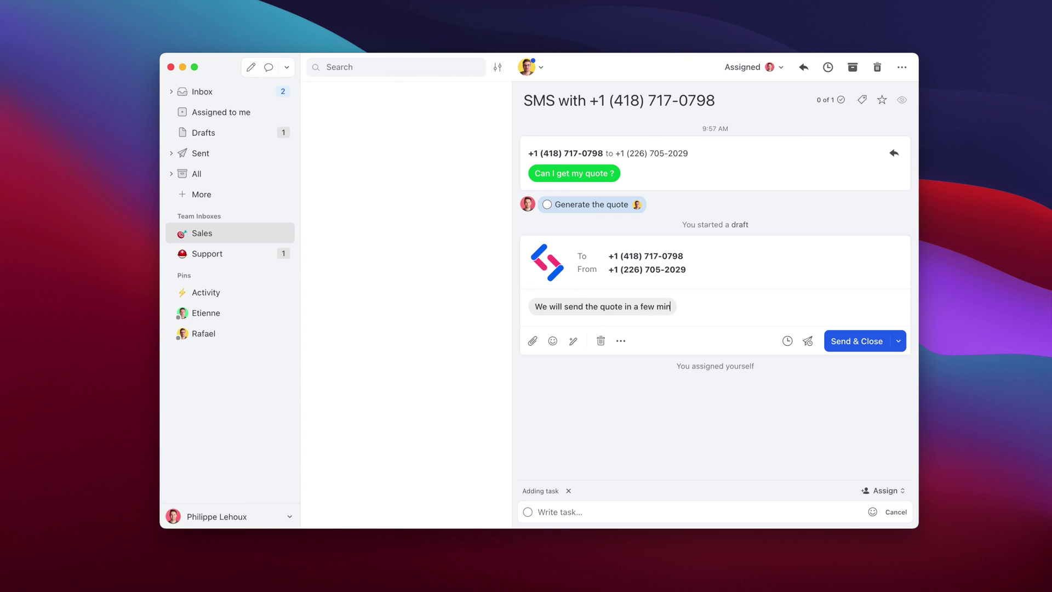
pyautogui.write('utes. Thanks')
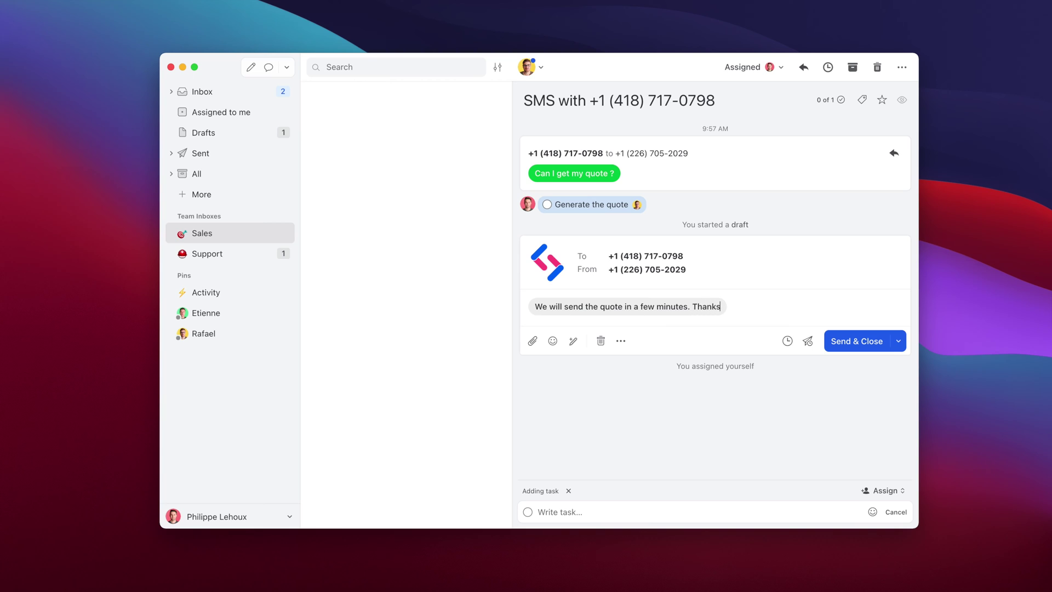
pyautogui.write(' so much for y')
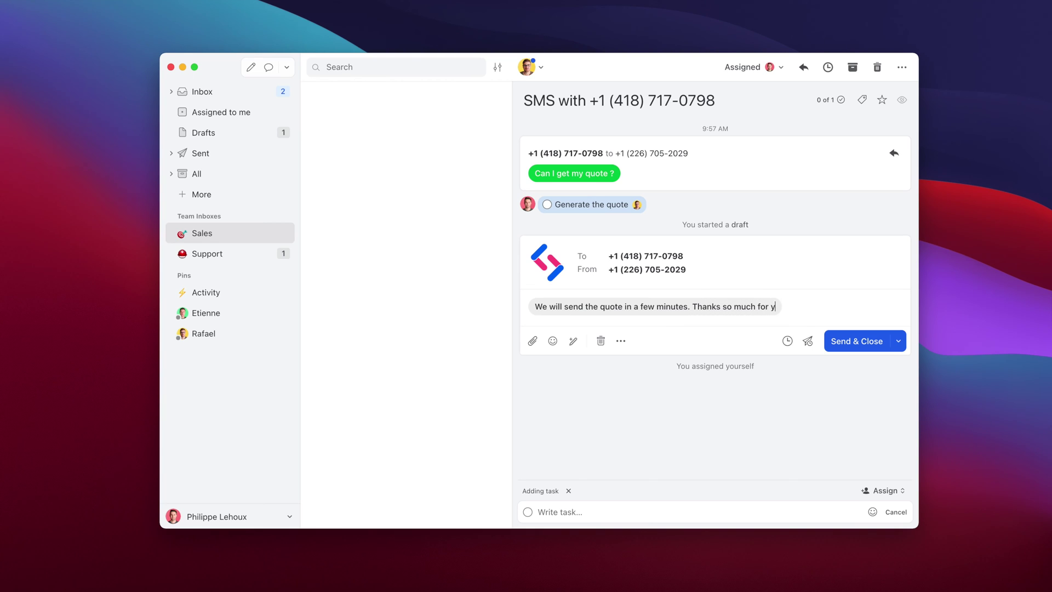
pyautogui.write('our patience.')
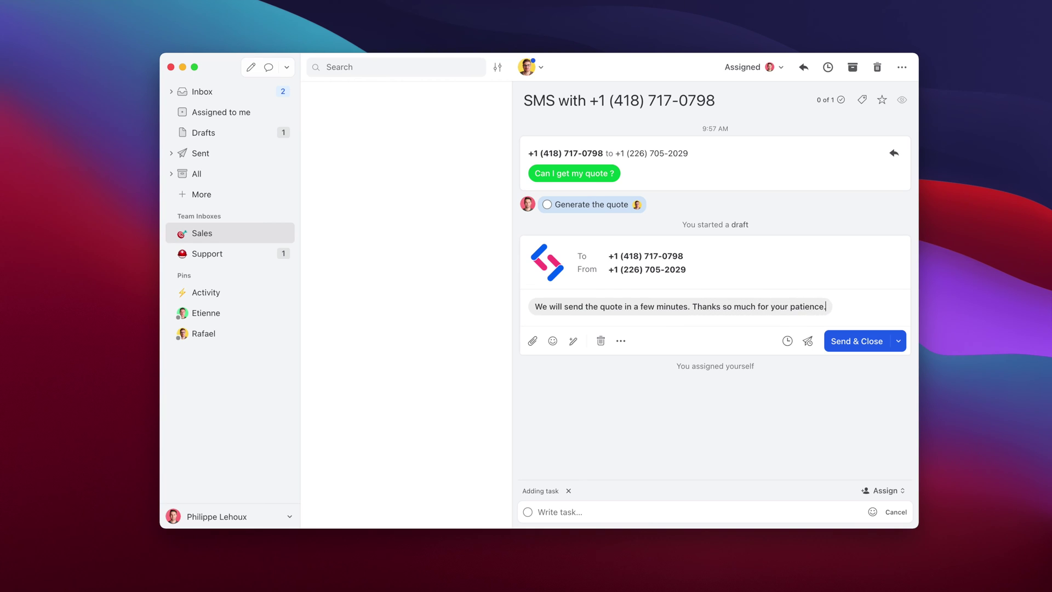
pyautogui.press('alt')
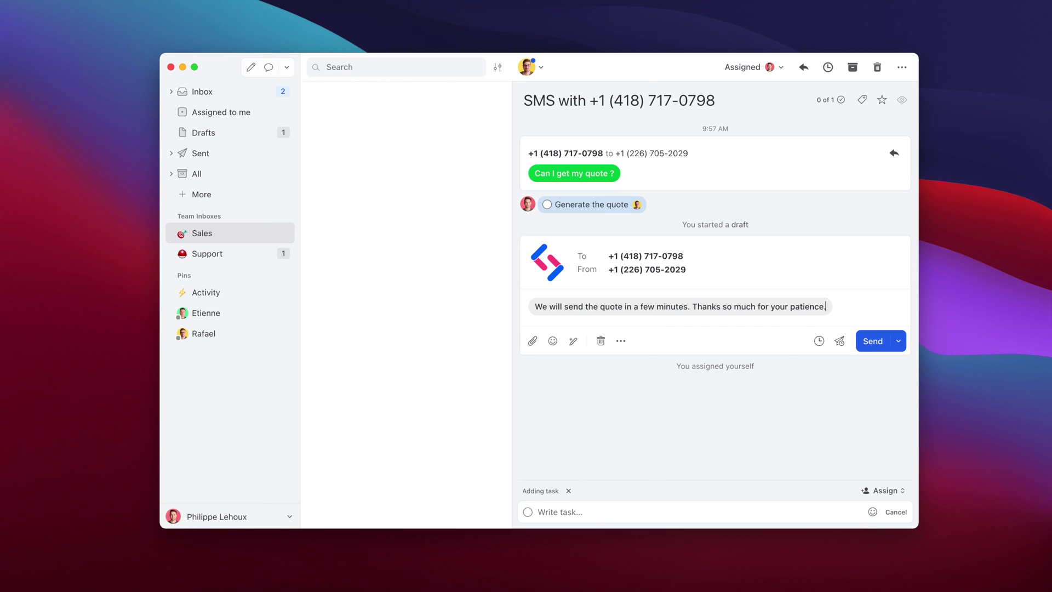
pyautogui.press('alt+super+Return')
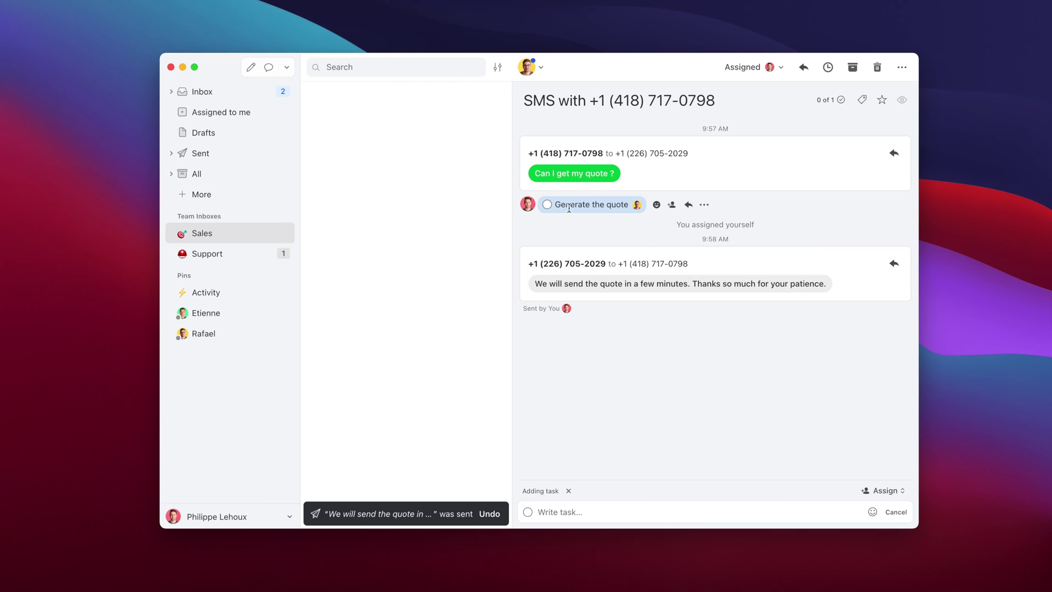
# Tick the Generate the quote task as done and mark the conversation closed
pyautogui.click(548, 205)
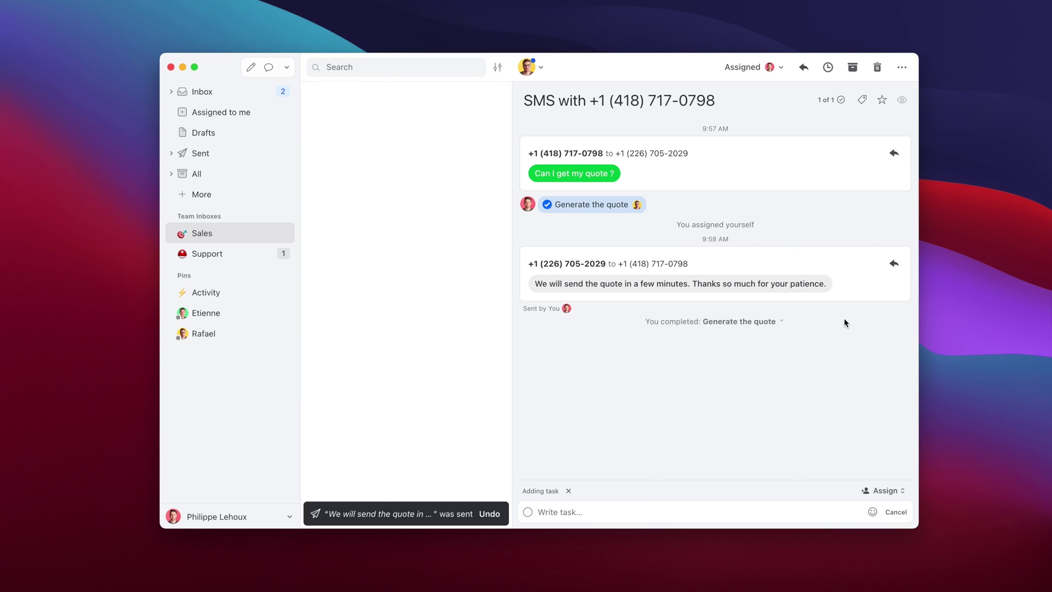
pyautogui.click(761, 66)
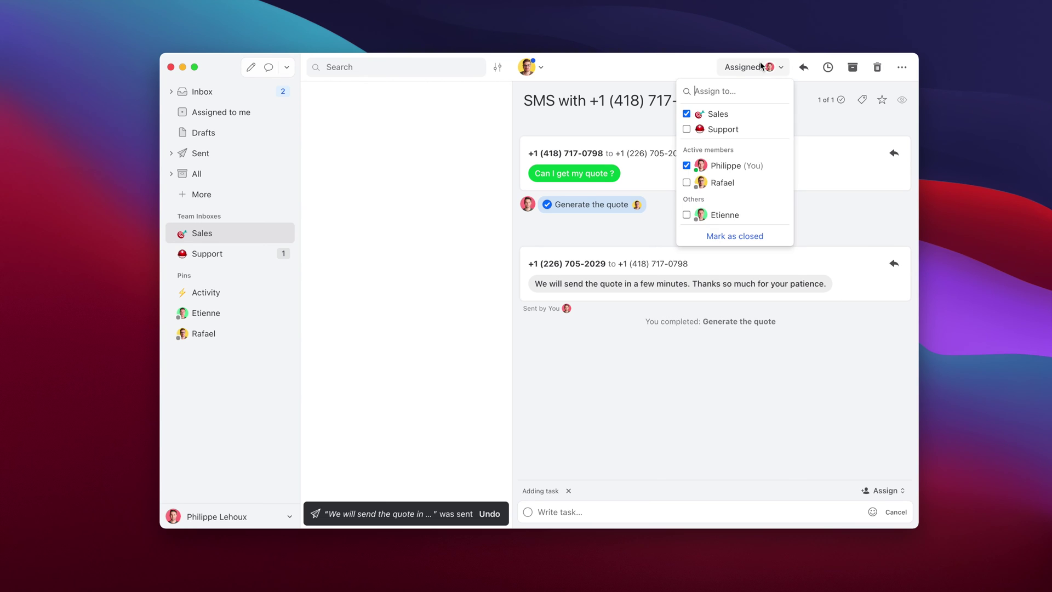
pyautogui.click(715, 234)
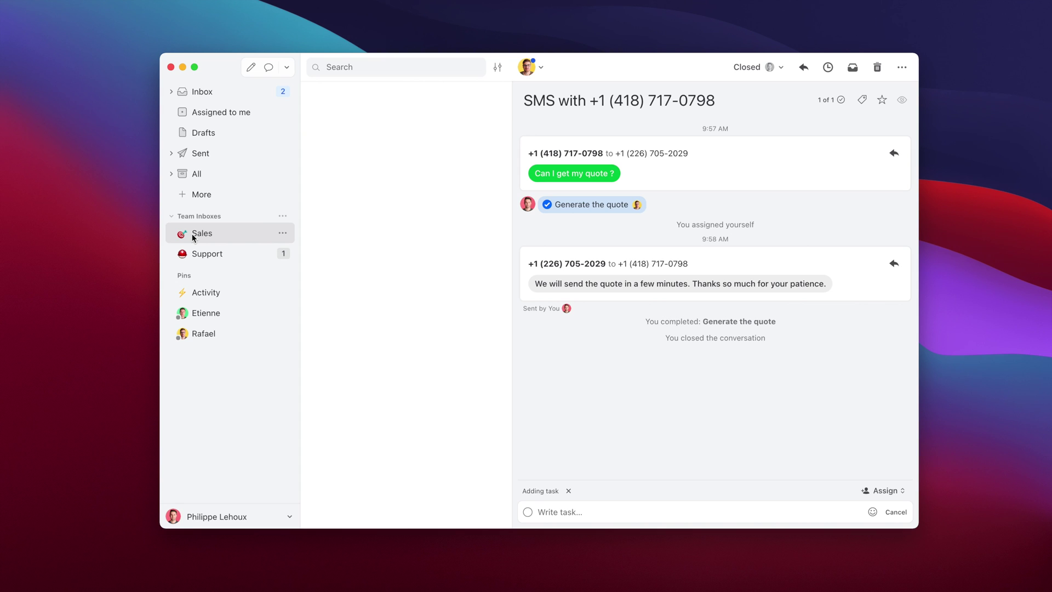
# Return to the personal Inbox listing four conversations, including July expenses and Partnership inquiry
pyautogui.click(218, 93)
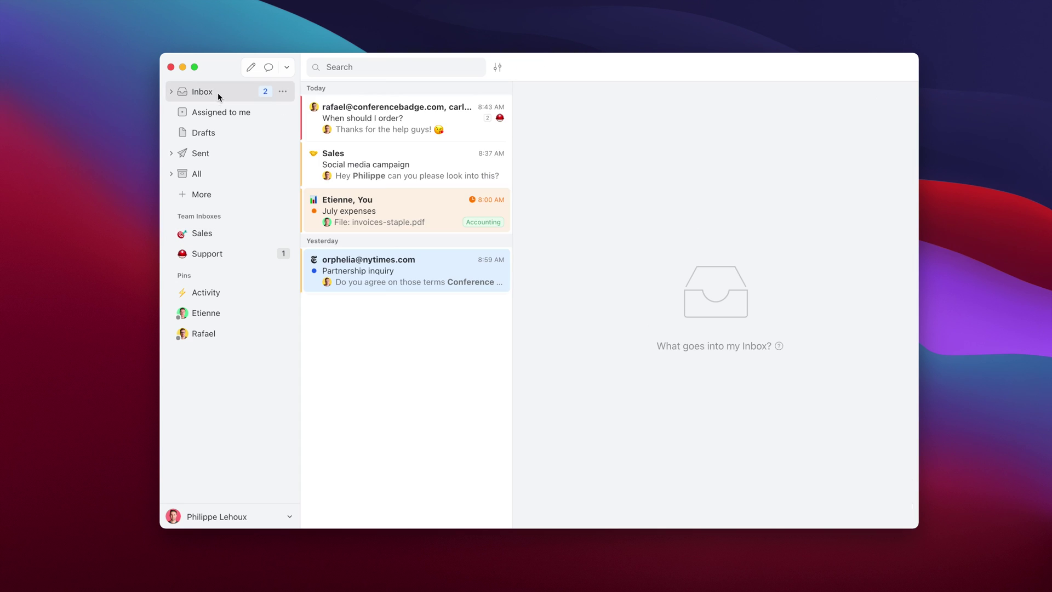